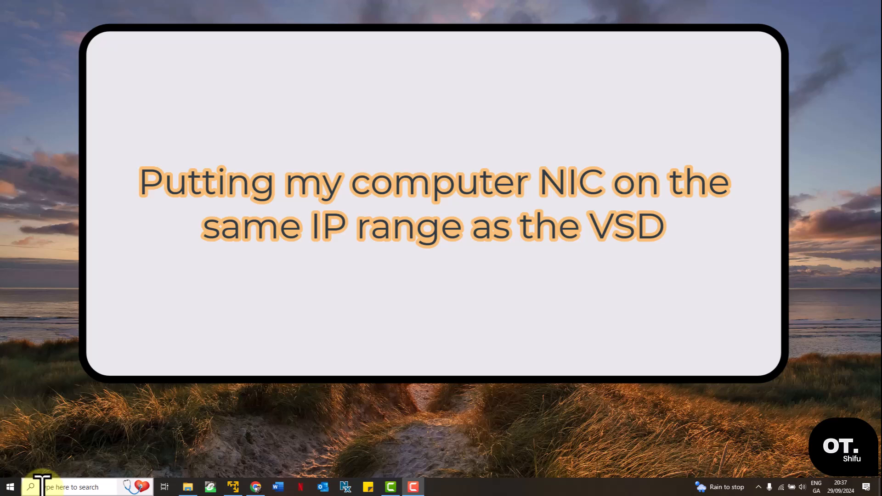
Step: Open Command Prompt and start a continuous ping to 192.168.10.10 with the -t option
click(45, 486)
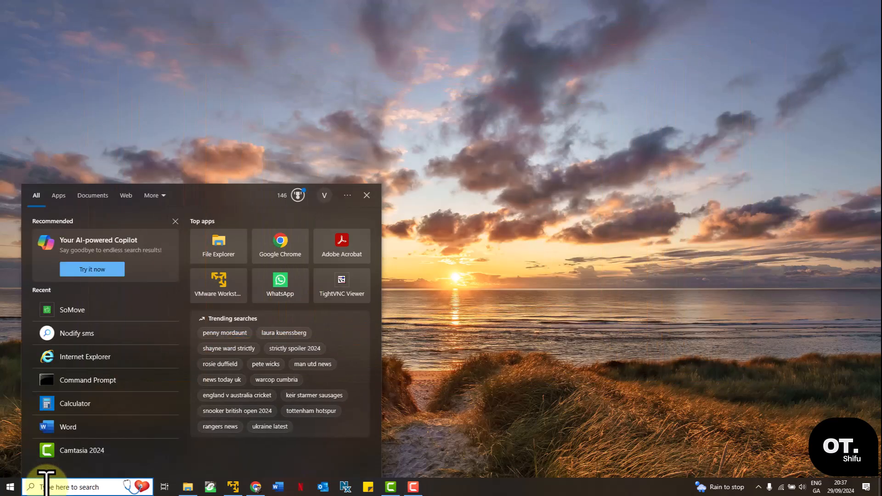
text(cmd)
key(Return)
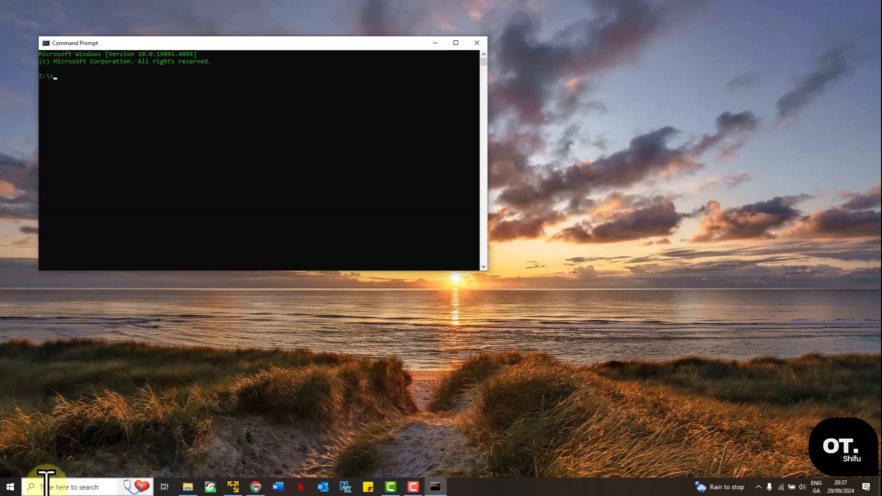
drag(351, 50, 520, 127)
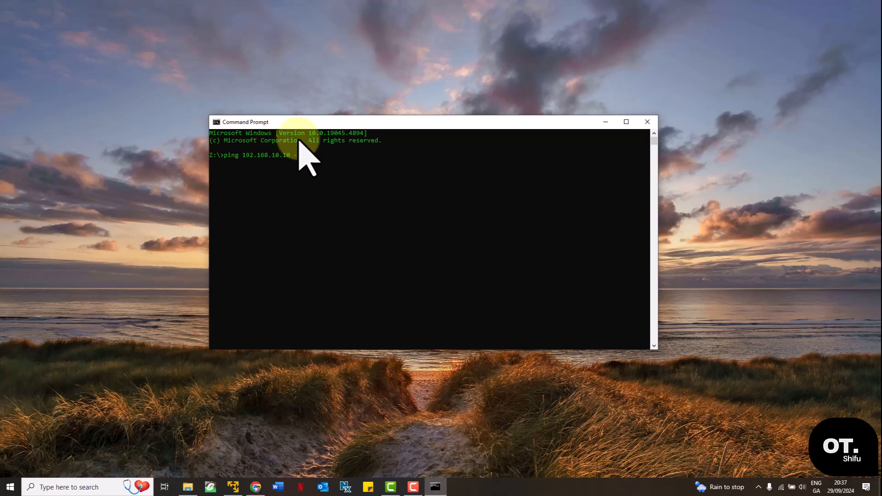
key(Return)
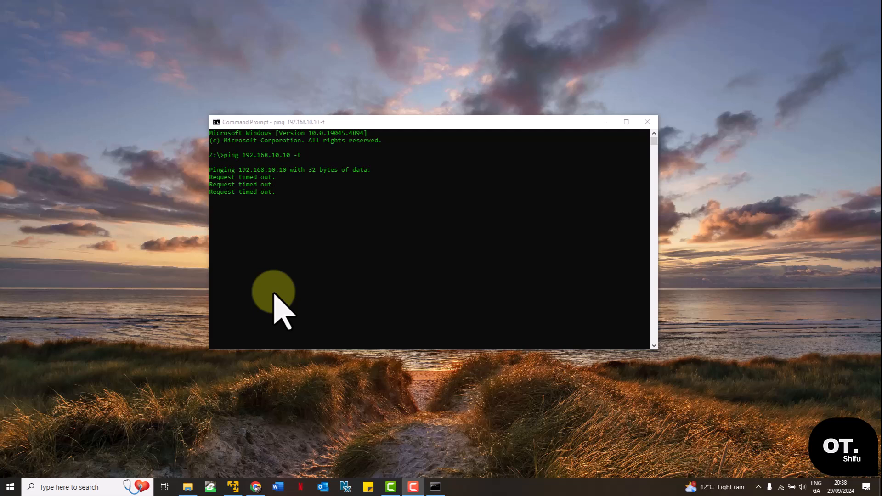
Step: Open the Network Connections window with the adapter options from the Windows Ethernet settings
right_click(781, 487)
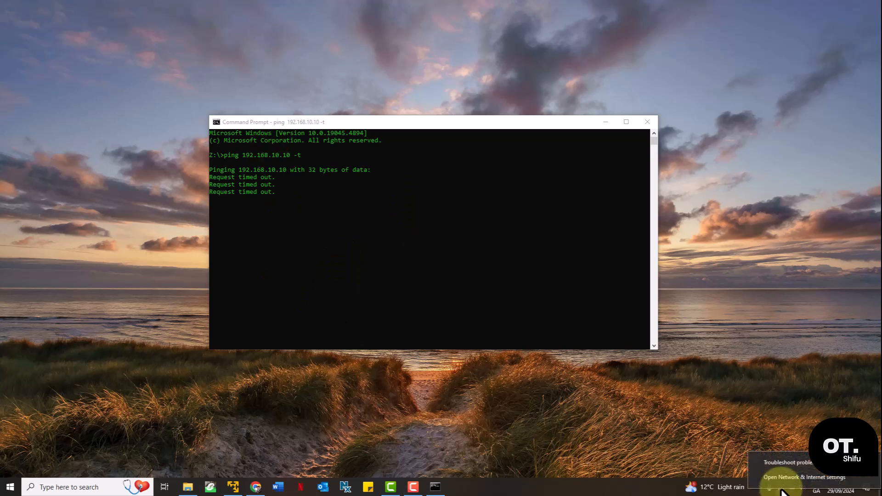
click(785, 475)
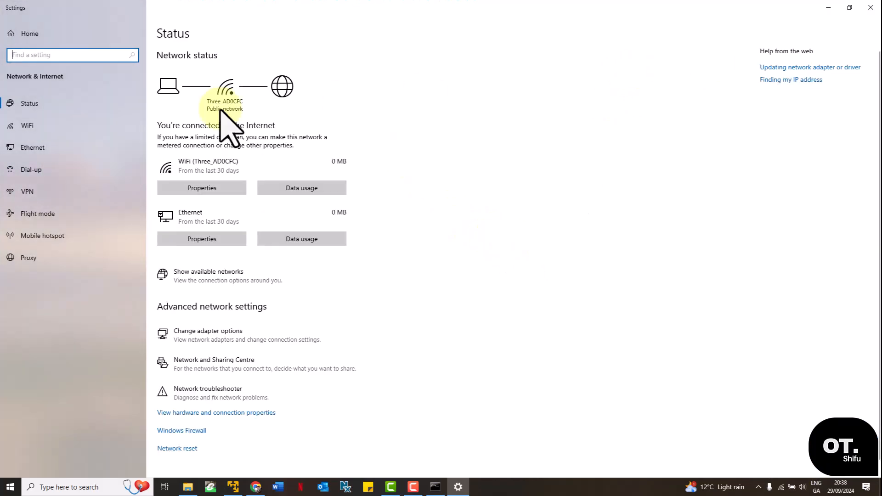
click(25, 149)
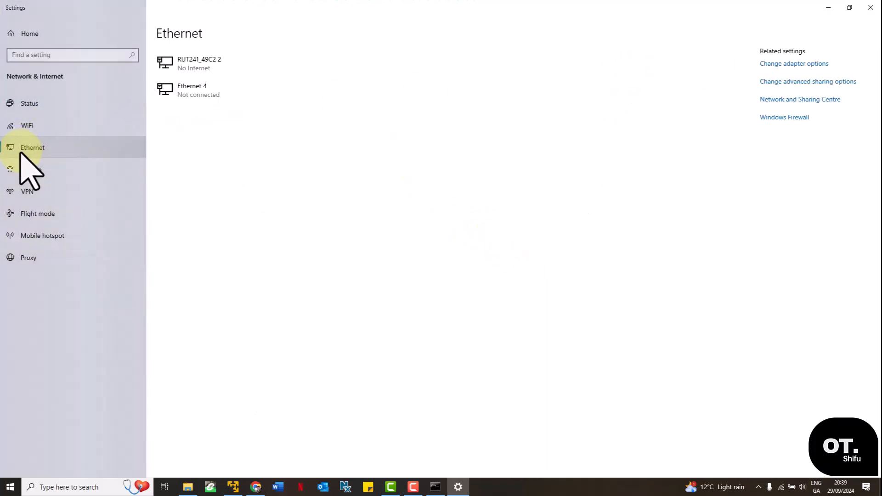
click(771, 64)
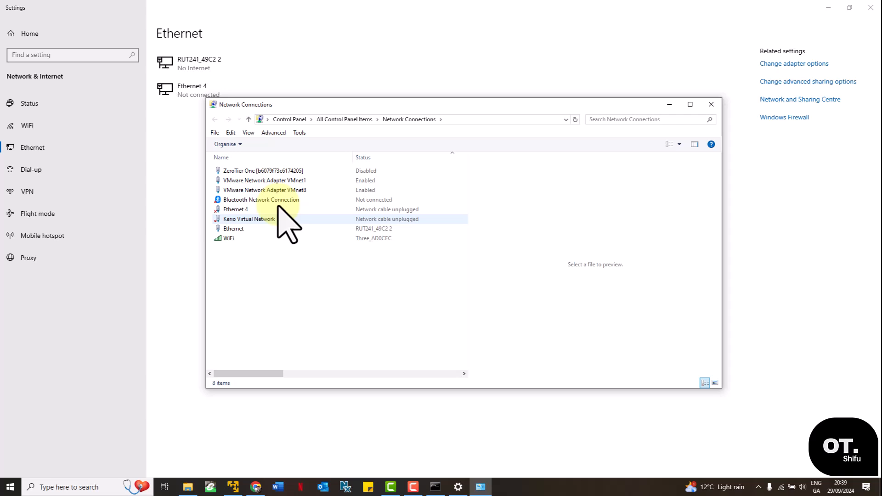
Step: Open the Internet Protocol Version 4 (TCP/IPv4) properties of the Ethernet adapter
click(232, 209)
click(244, 228)
double_click(245, 228)
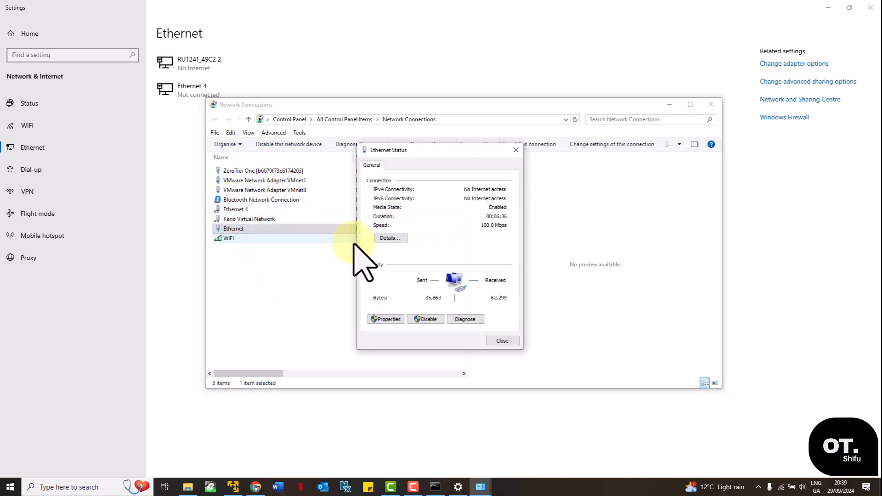
click(389, 317)
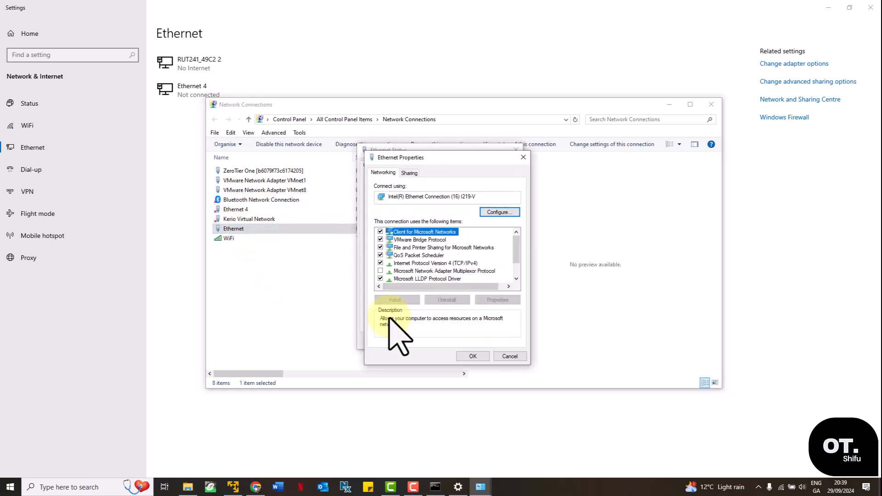
double_click(472, 263)
drag(502, 198, 329, 139)
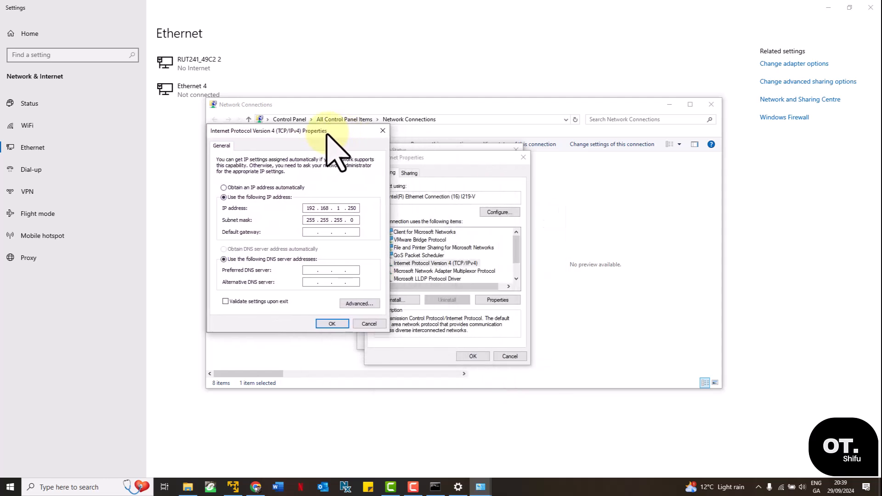
Step: Add 192.168.10.2 with its subnet mask as an additional IP address for the Ethernet adapter and apply the settings
click(357, 304)
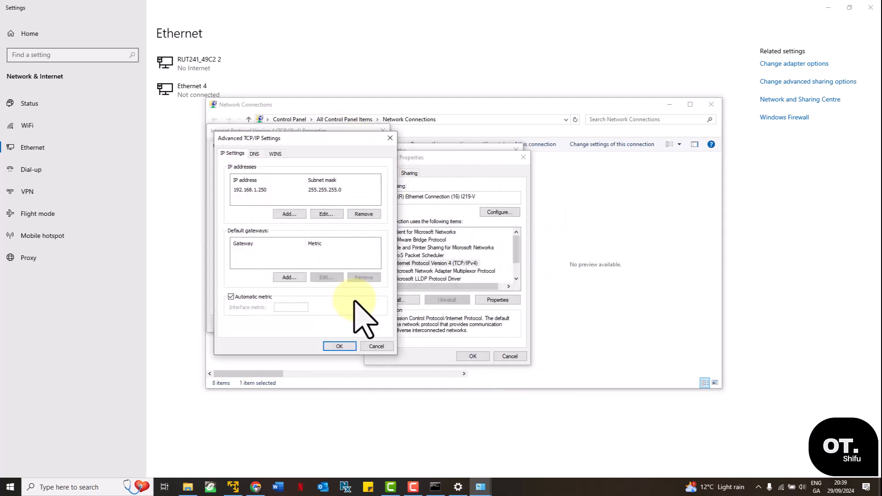
click(295, 215)
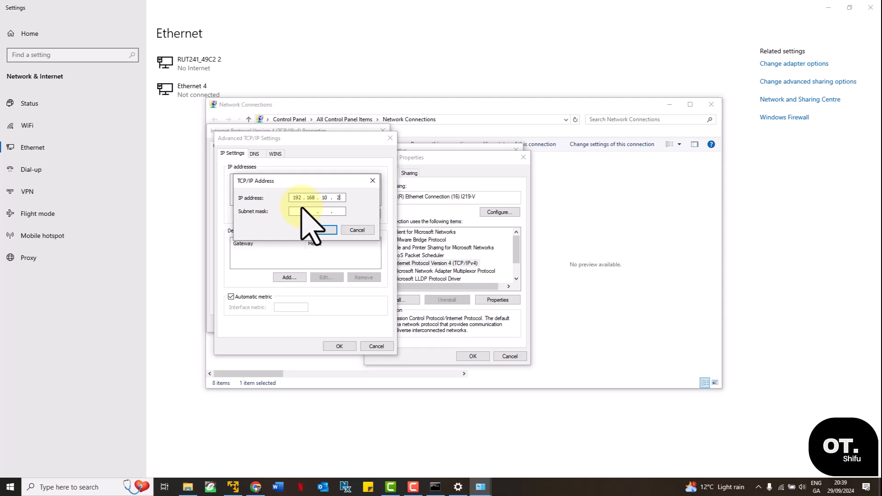
click(304, 211)
click(325, 230)
click(339, 347)
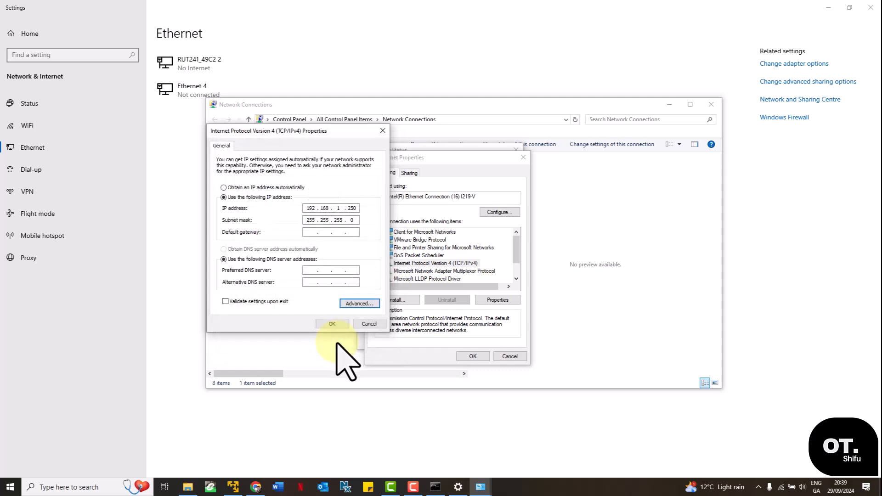
click(339, 324)
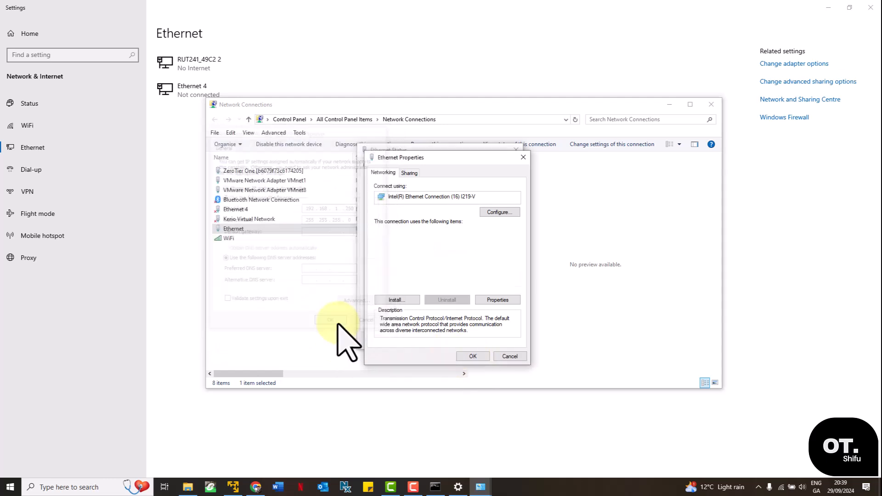
click(471, 357)
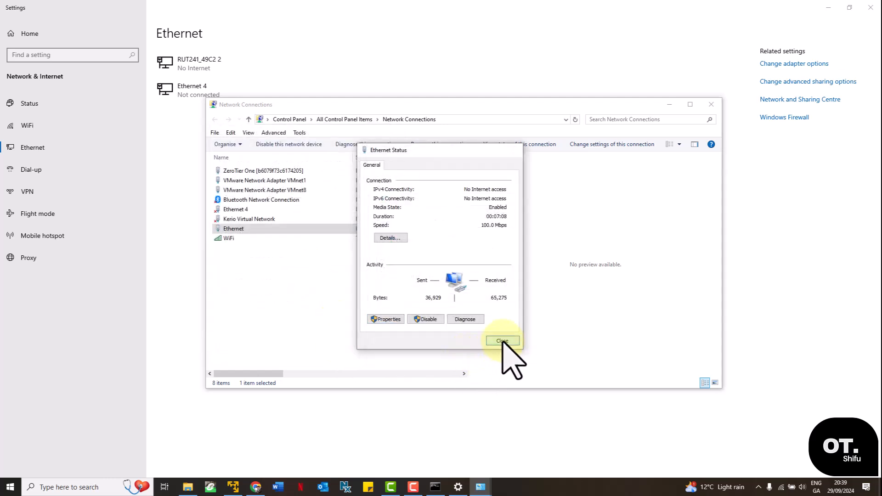
click(502, 340)
Step: Switch to Command Prompt and check the replies of the running ping to 192.168.10.10
click(435, 486)
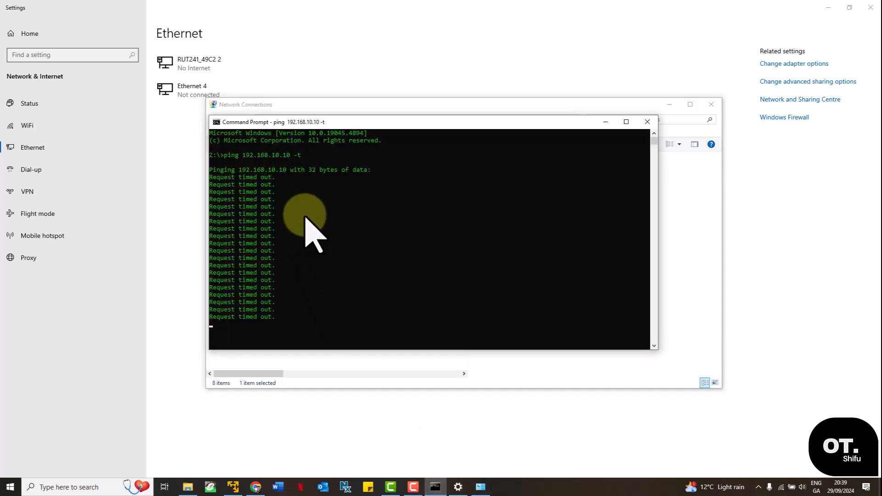
scroll(309, 216, down, 7)
scroll(310, 217, up, 2)
click(298, 255)
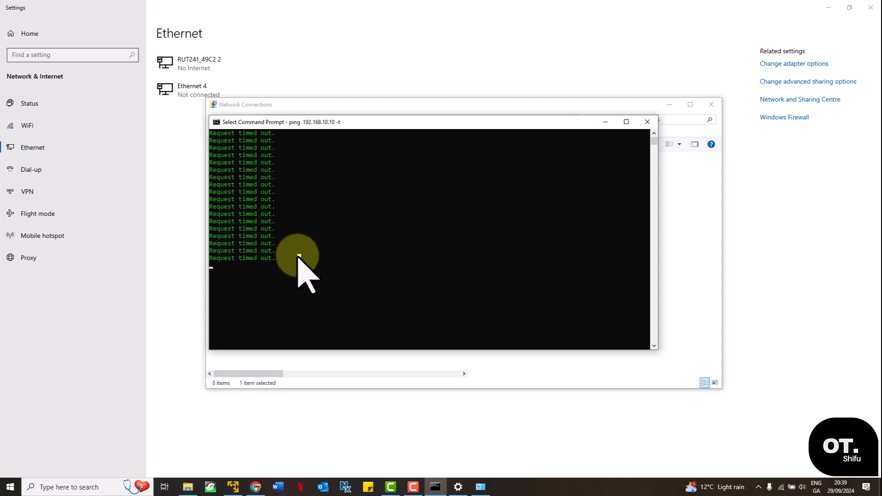
key(Escape)
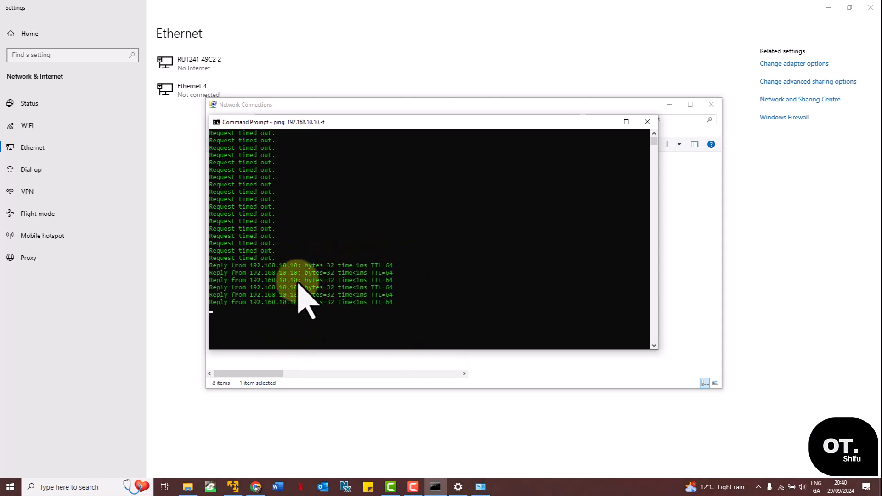
click(468, 235)
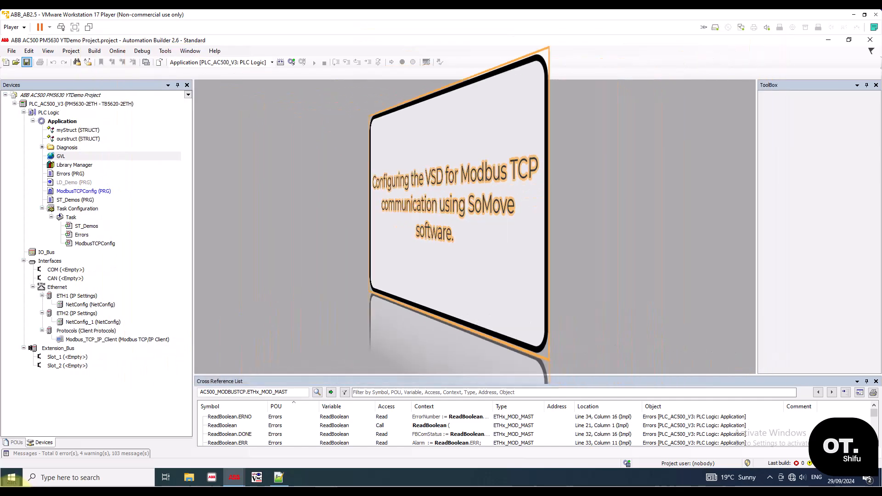
Step: Launch SoMove from the Windows search and maximize its window
click(12, 477)
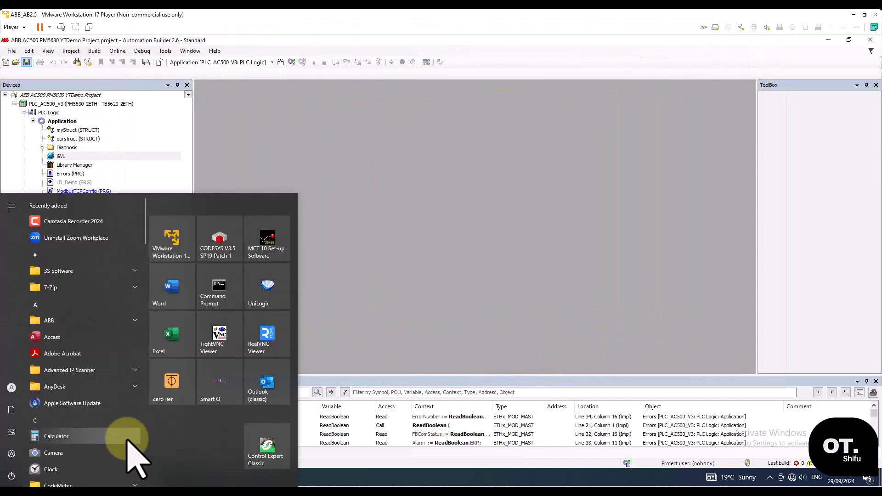
click(473, 314)
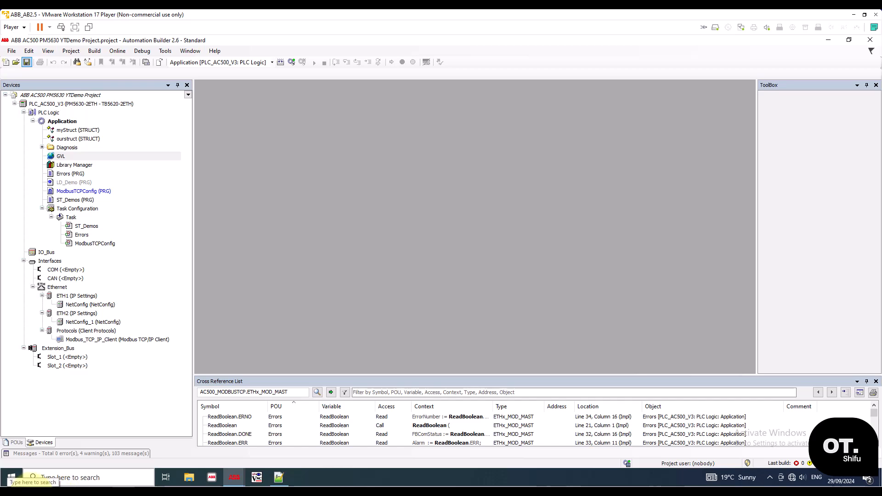
click(32, 478)
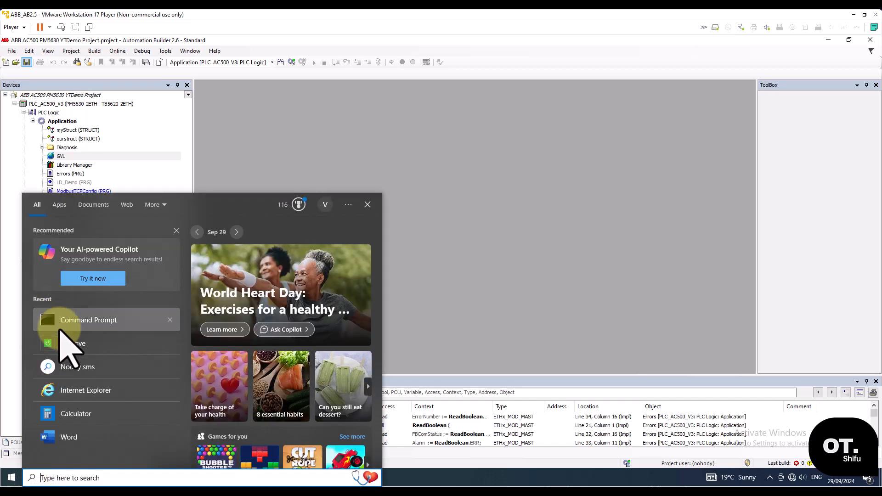
click(64, 349)
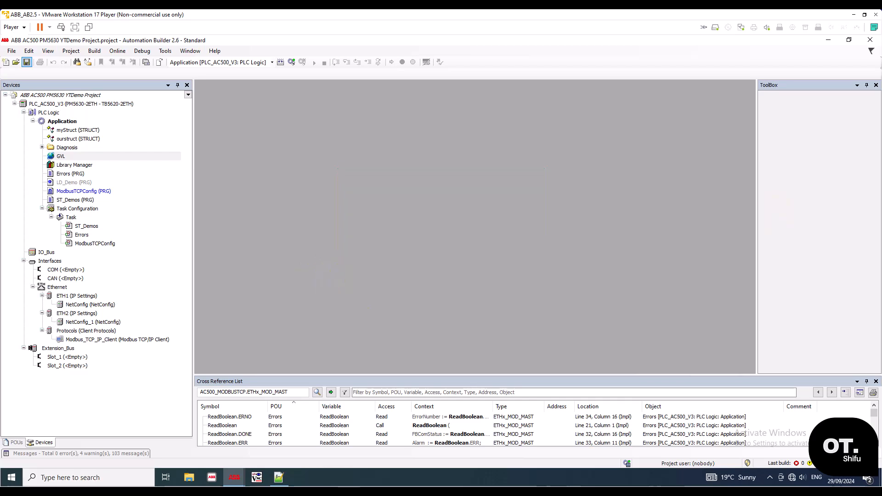
drag(731, 55, 475, 183)
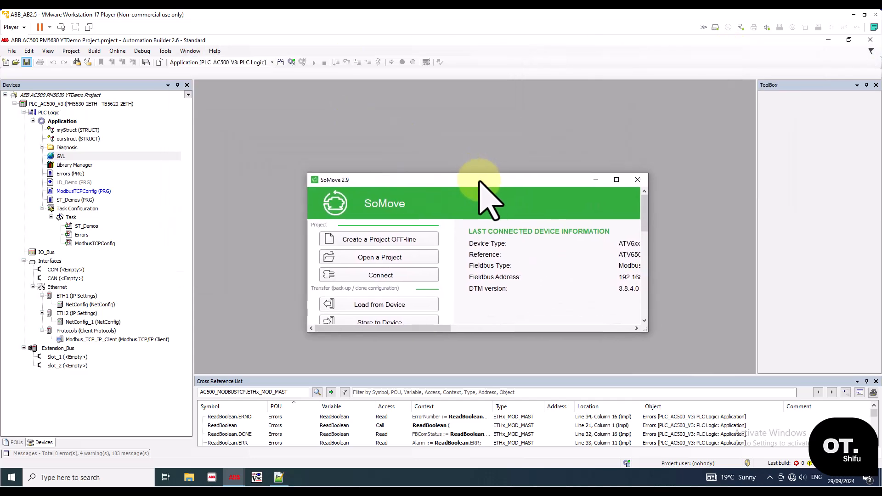
click(617, 180)
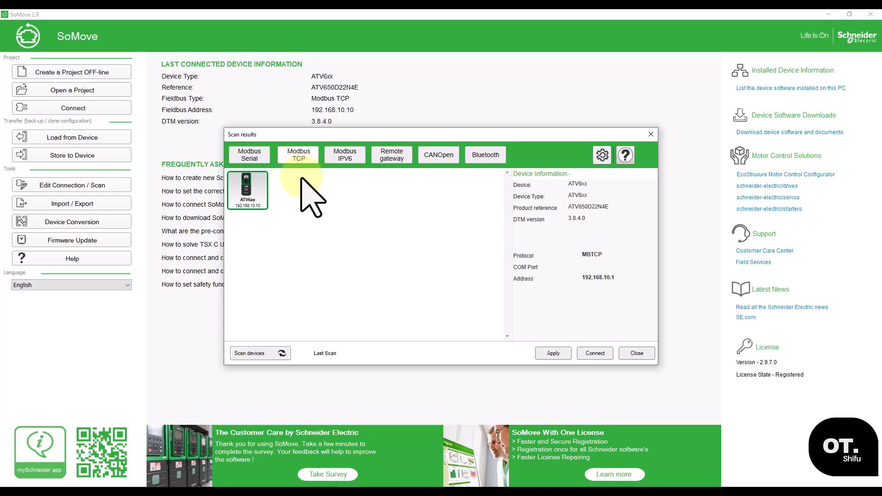
Step: Examine the target address range and scan type in the Modbus TCP scan settings, then leave them without changes
click(601, 156)
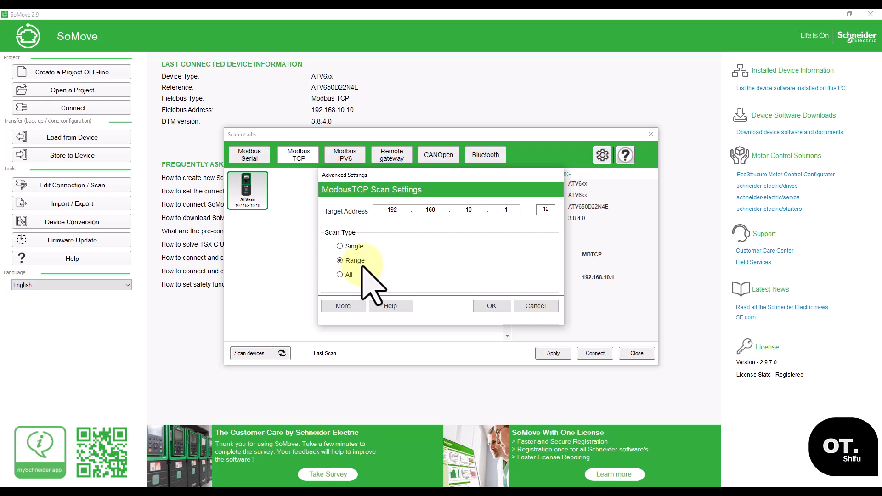
double_click(469, 210)
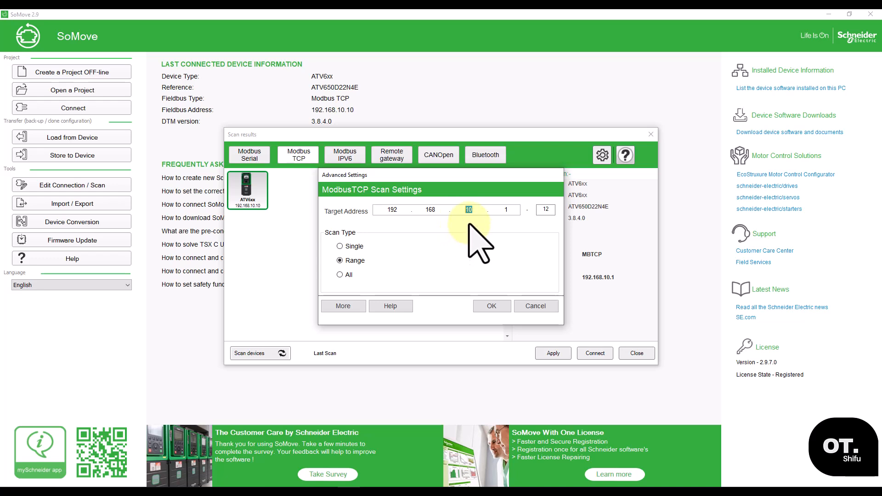
click(505, 210)
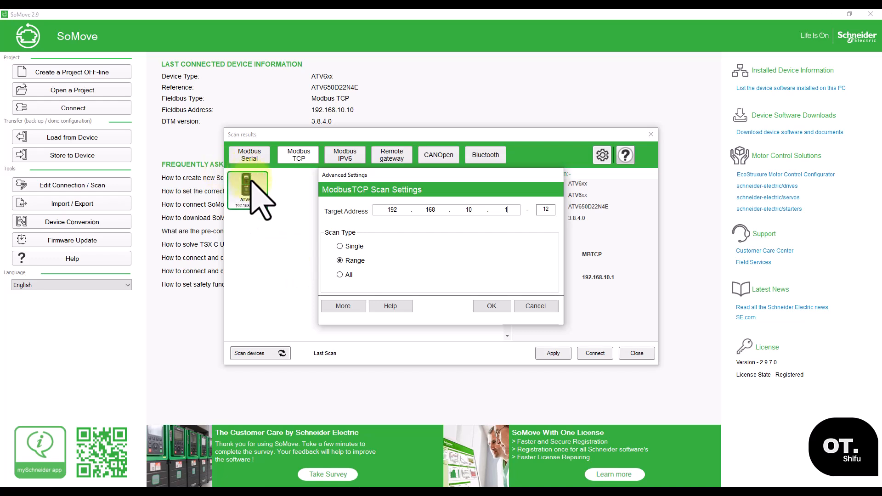
click(535, 306)
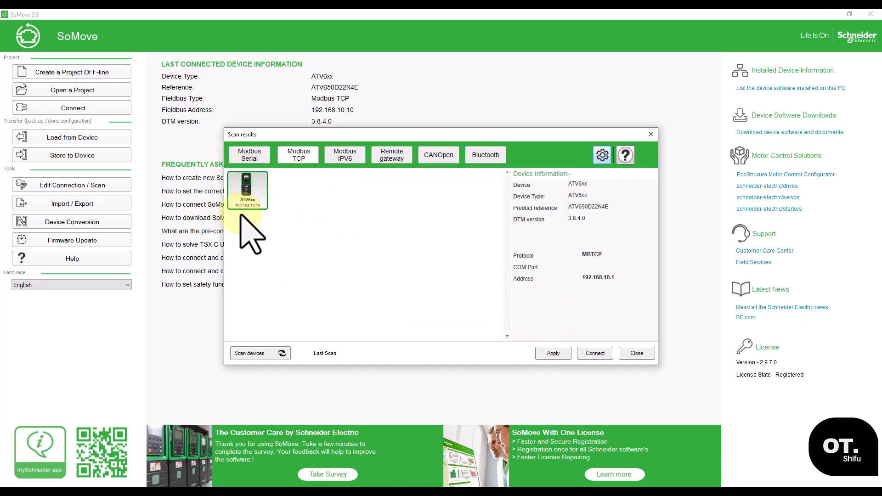
Step: Connect to the scanned ATV6xx drive at 192.168.10.10 and log in as ADMIN with the account password
click(596, 353)
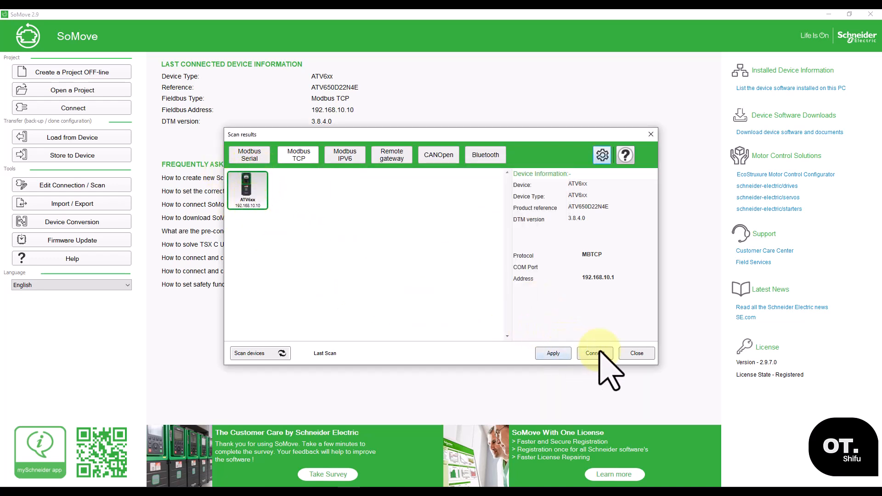
click(596, 353)
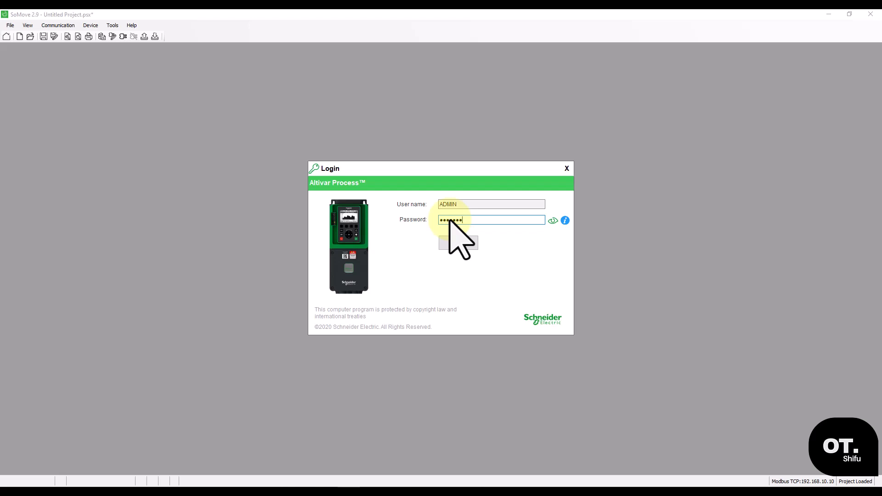
click(452, 243)
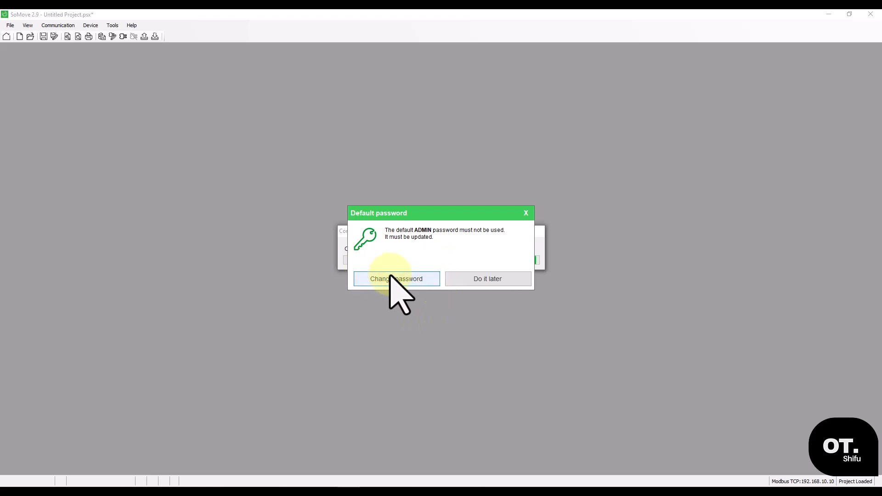
Step: Postpone changing the default ADMIN password and accept the unauthenticated access warning
click(490, 278)
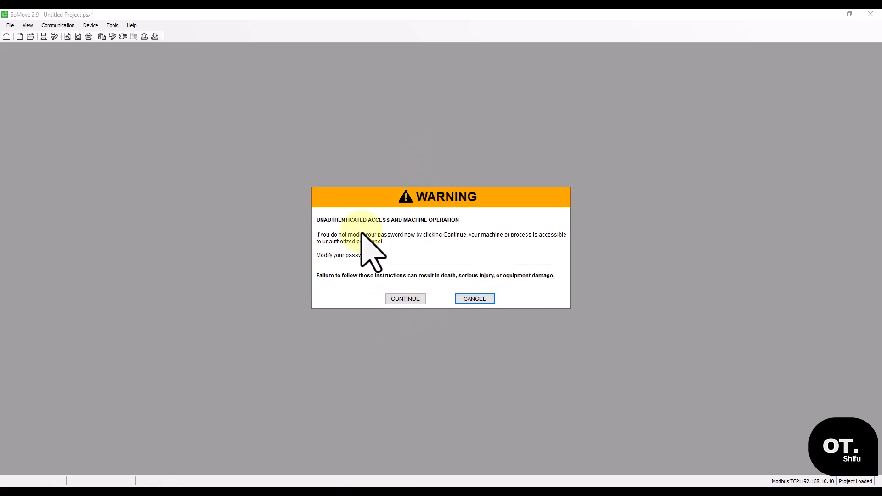
click(400, 298)
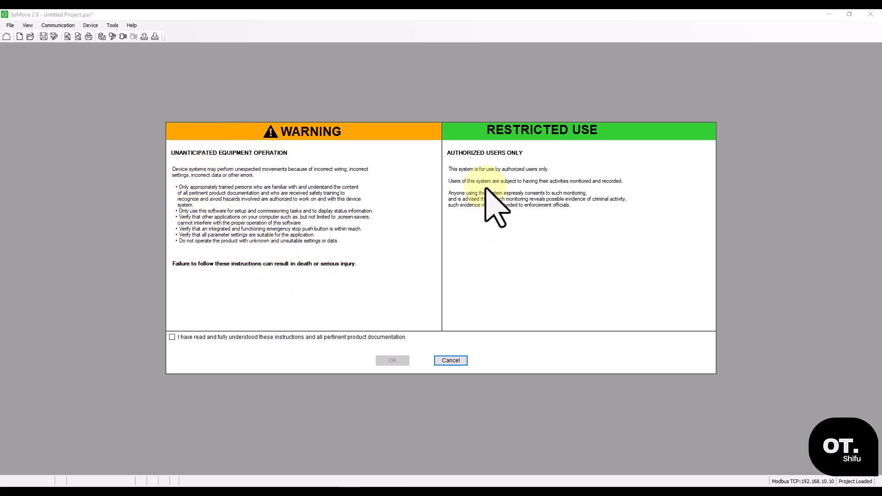
Step: Acknowledge the equipment operation and restricted use warning, and open the drive's Command & Reference parameters
click(172, 336)
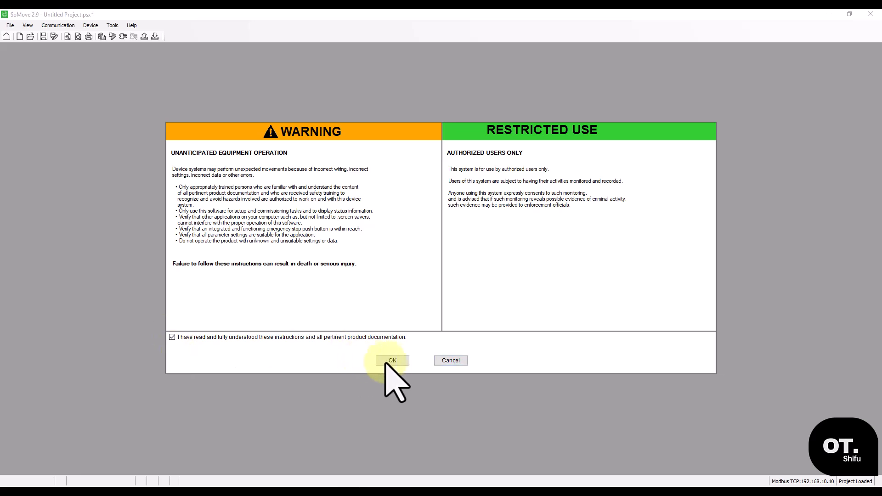
click(392, 361)
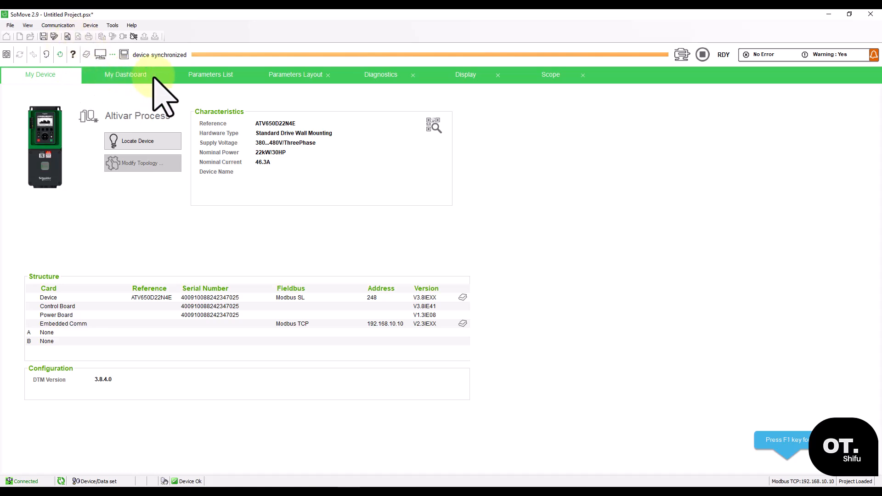
click(218, 77)
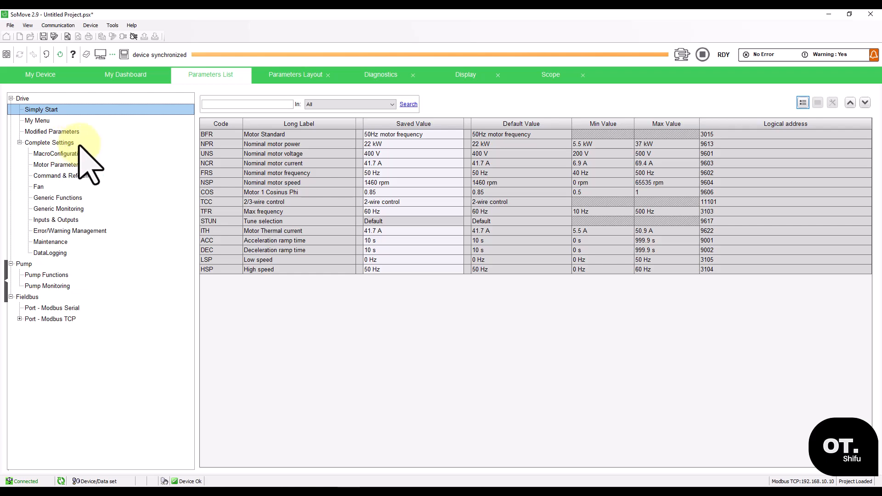
click(64, 176)
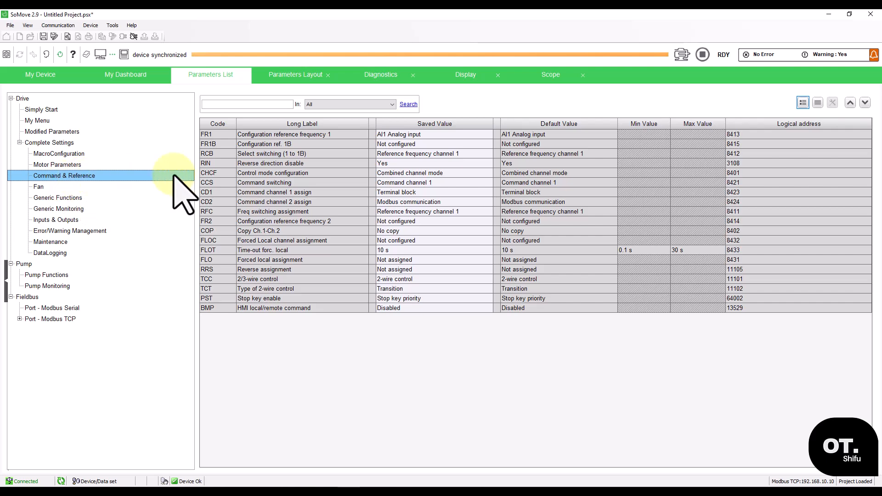
Step: Set Configuration reference frequency 1 (FR1) to Embedded Ethernet
click(209, 135)
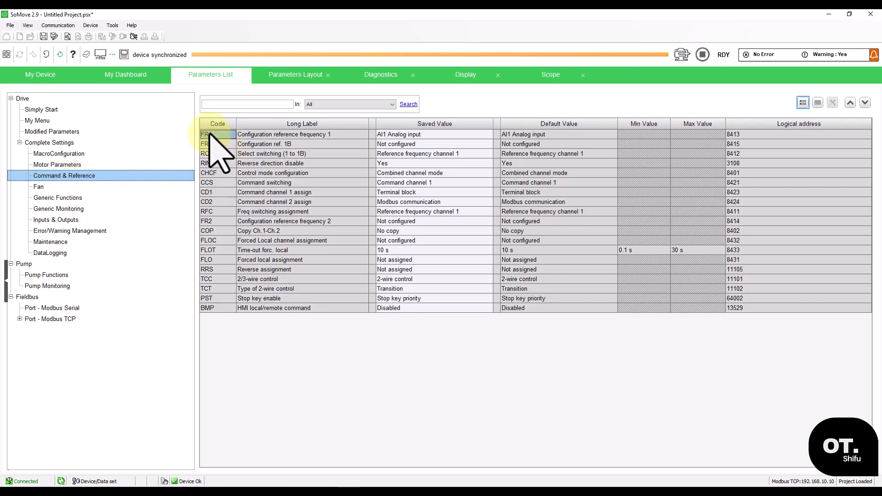
click(211, 172)
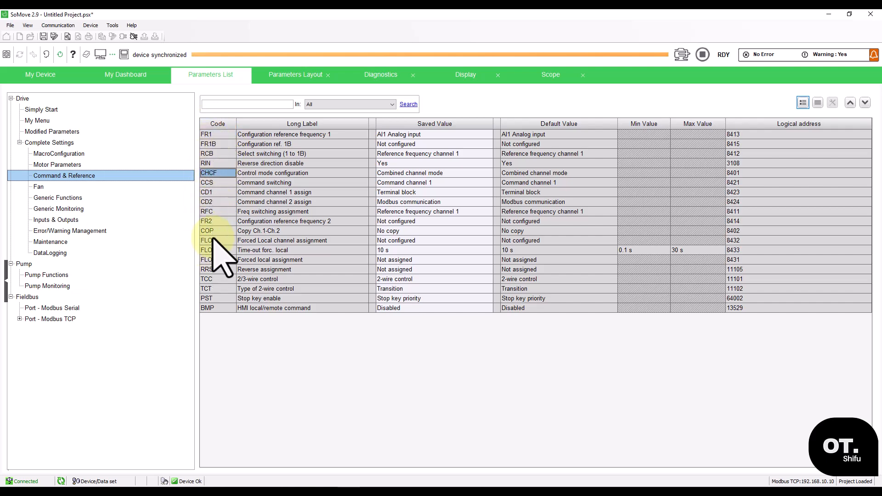
click(210, 192)
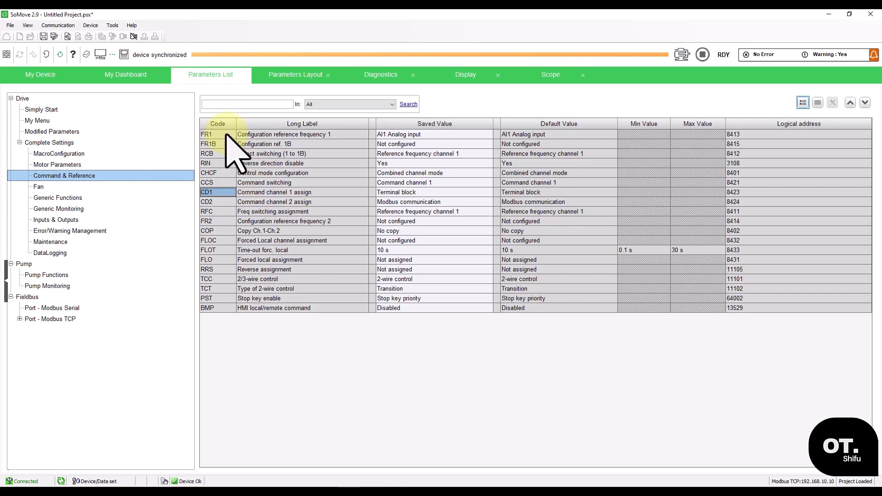
click(429, 134)
click(489, 135)
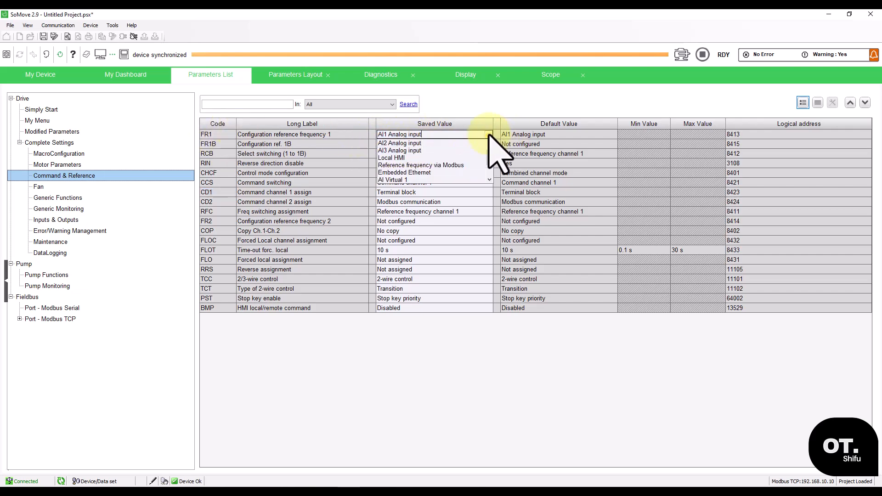
click(429, 173)
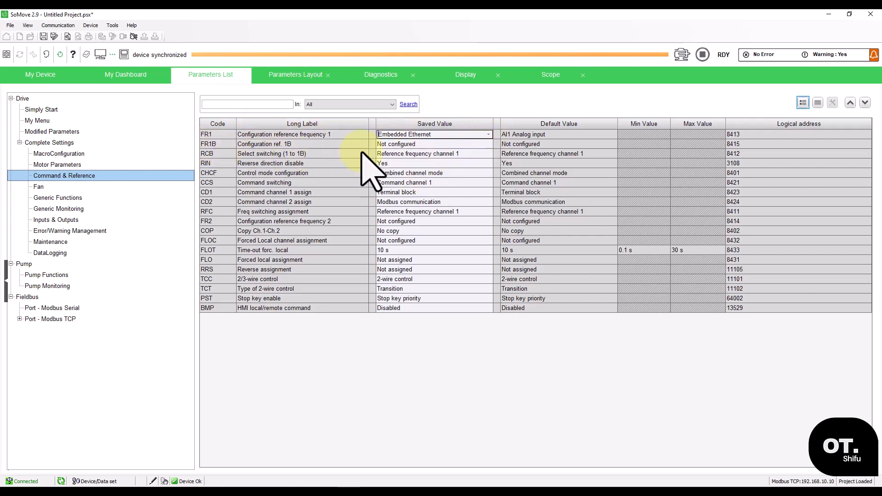
Step: Set the Control mode configuration (CHCF) to I/O mode and accept the factory settings reset warning
click(207, 173)
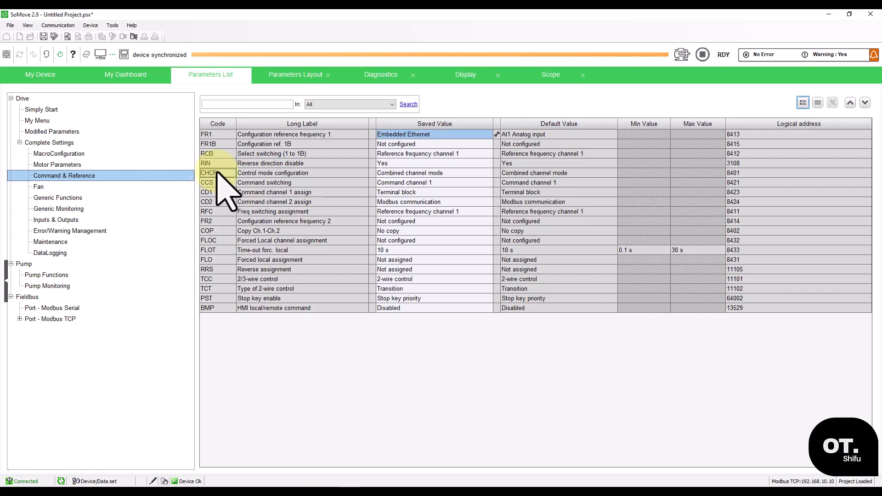
double_click(456, 173)
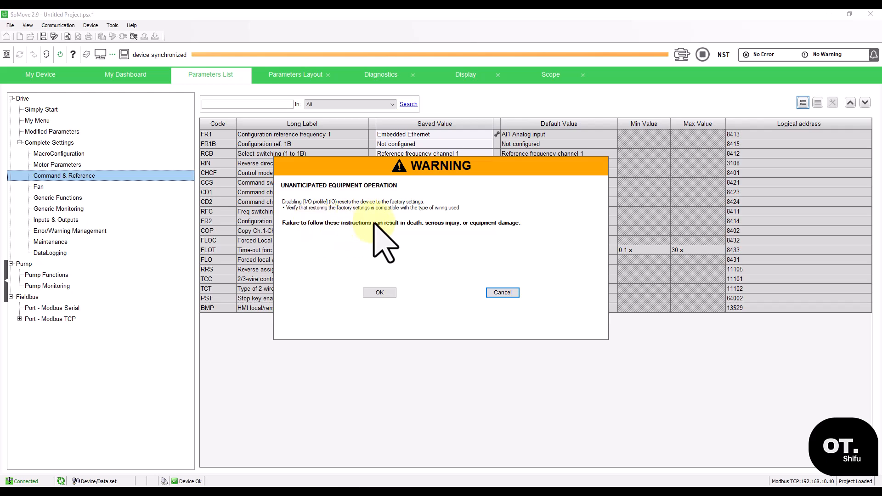
click(394, 293)
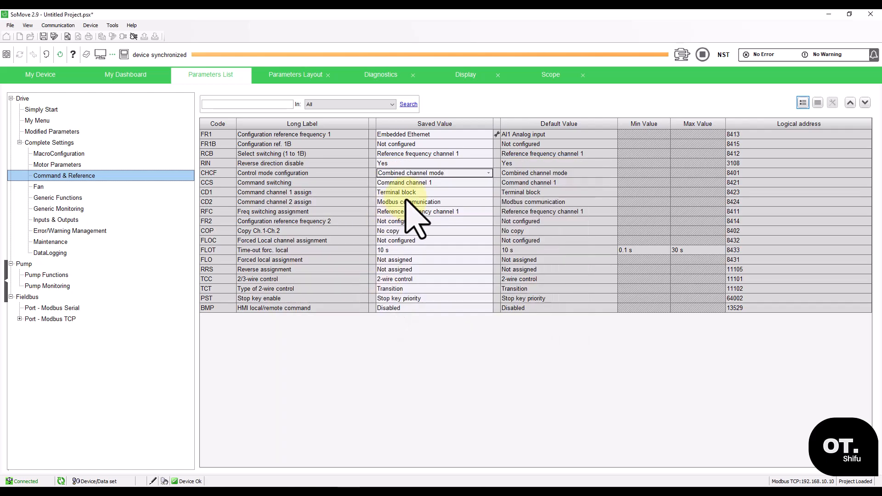
click(488, 174)
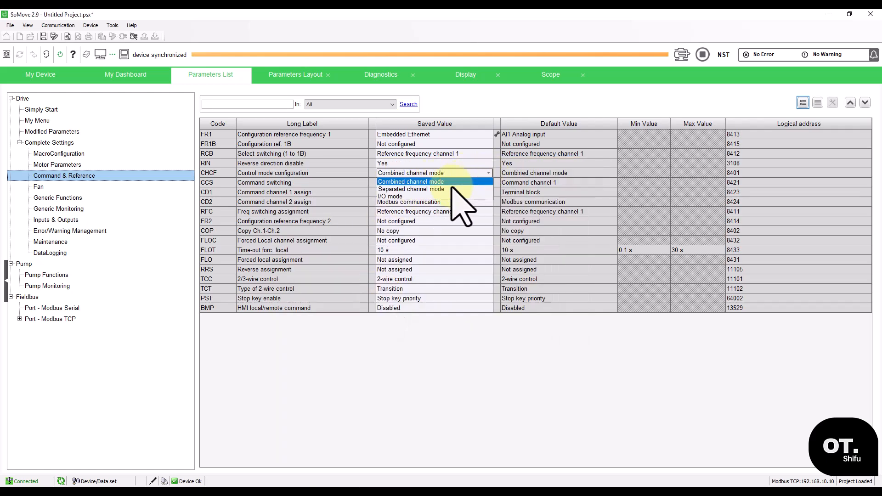
click(429, 196)
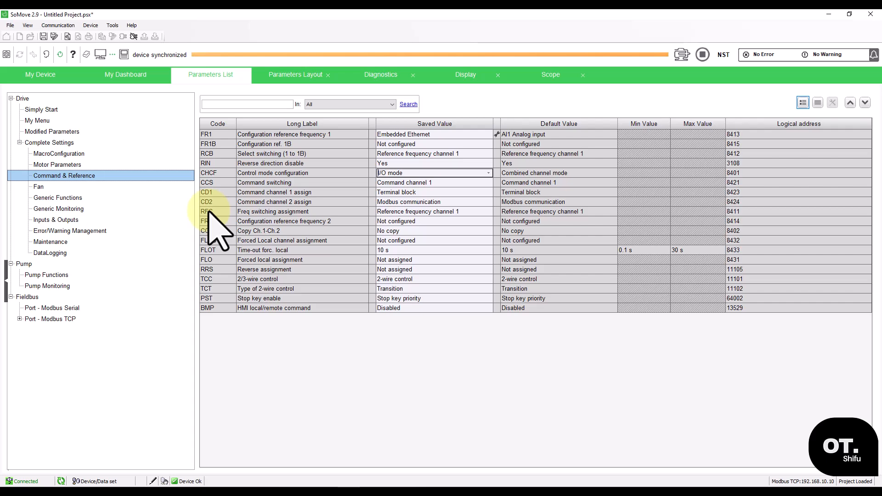
Step: Set Command channel 1 assign (CD1) to Ethernet
click(210, 193)
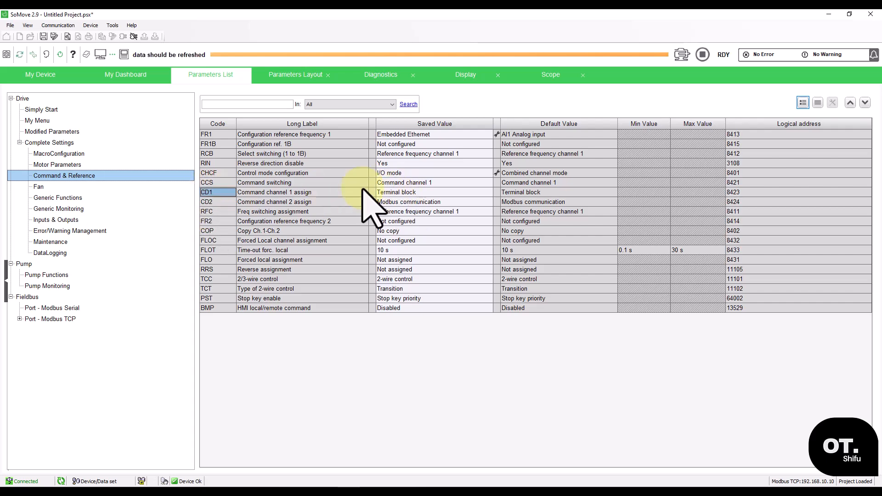
click(453, 191)
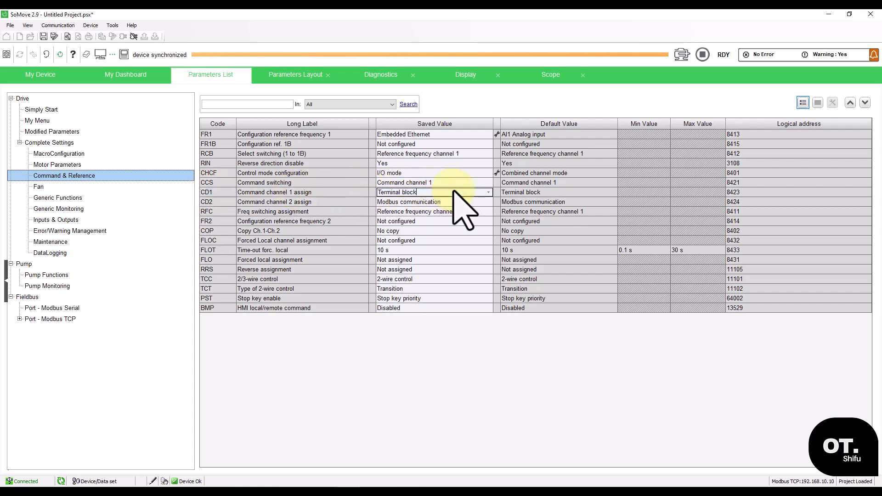
click(488, 192)
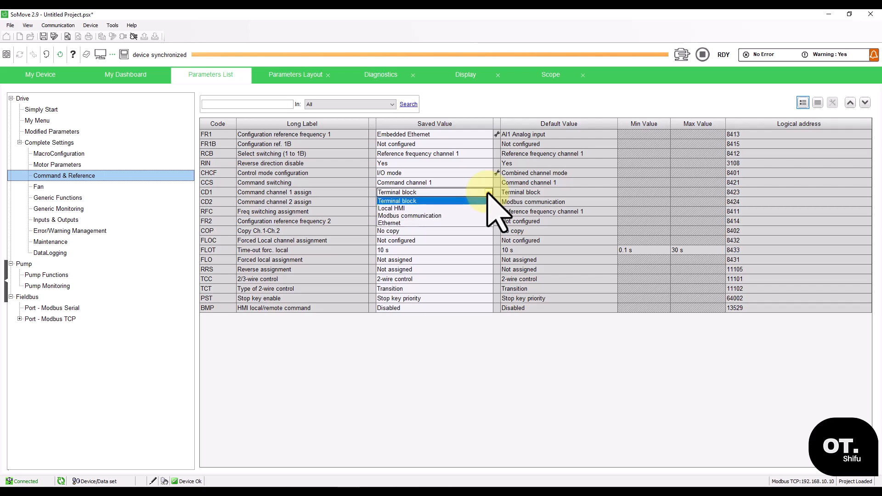
click(466, 222)
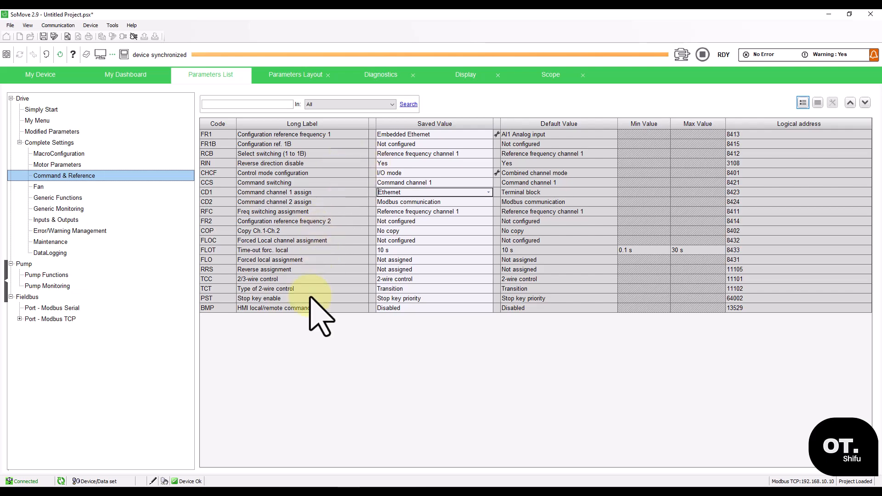
click(422, 202)
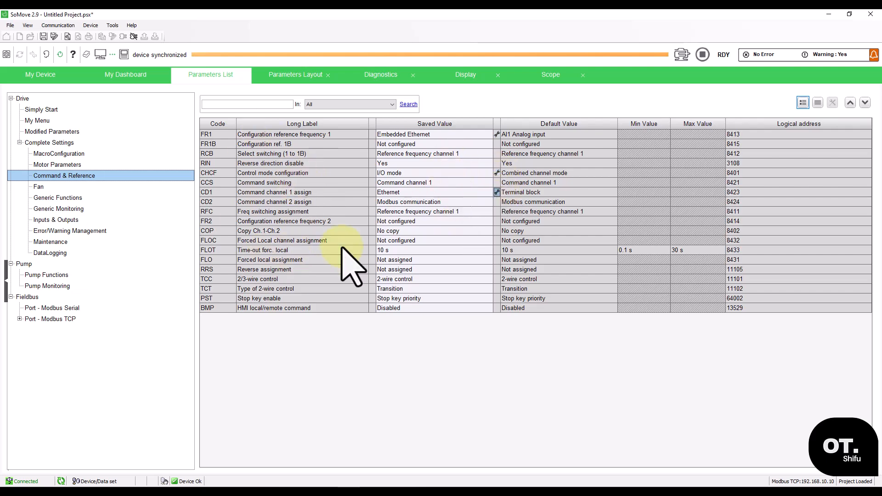
Step: Open the Modbus TCP port's Protocol & Drive Profiles and examine the input and output channels of the drive I/O profile
click(37, 299)
click(20, 318)
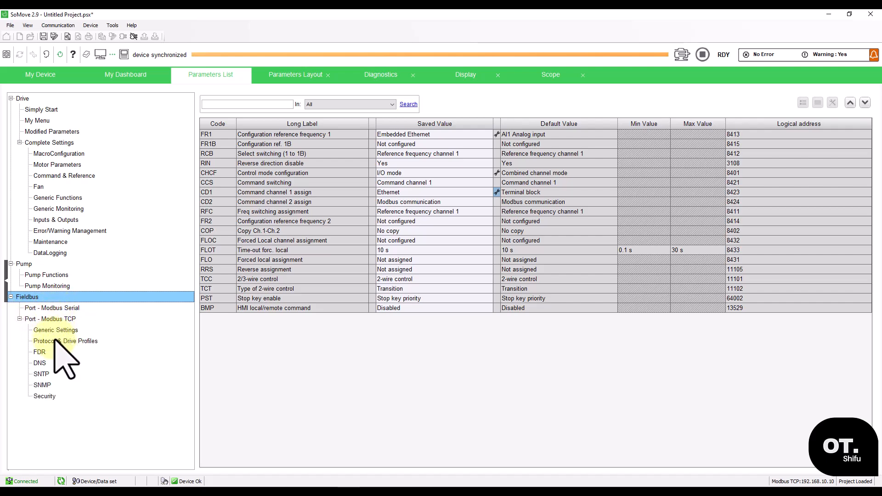
click(55, 340)
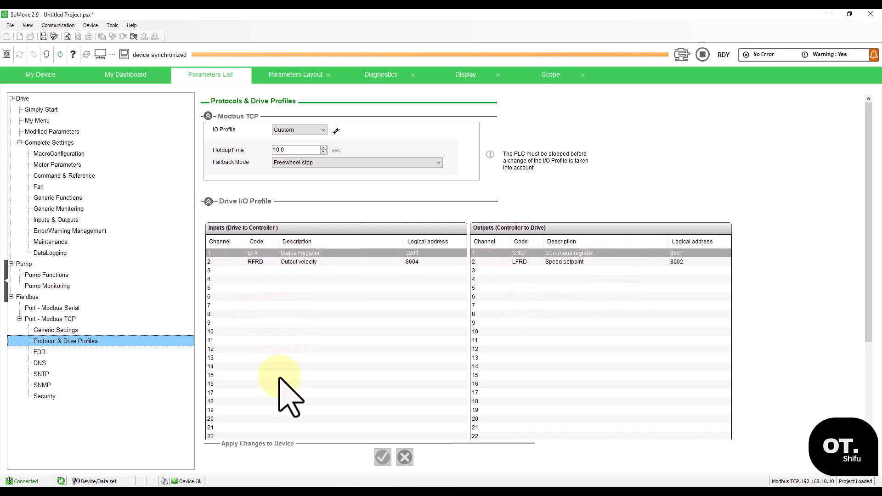
scroll(261, 289, down, 3)
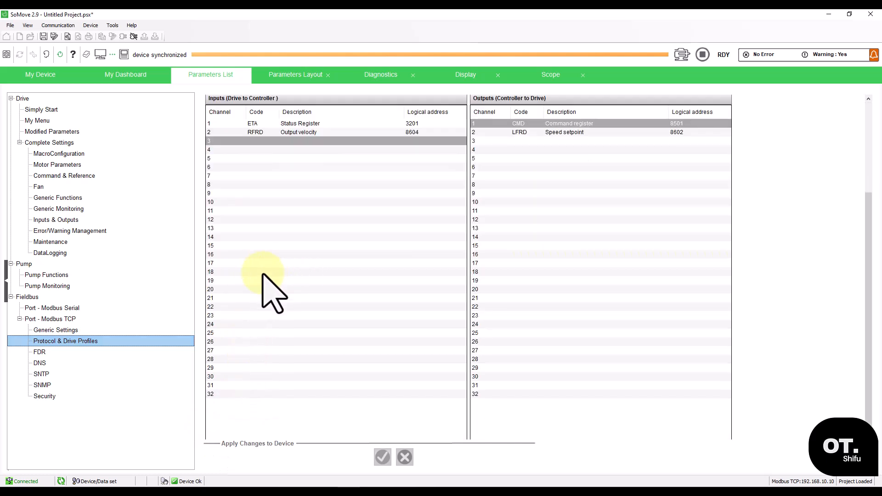
click(258, 142)
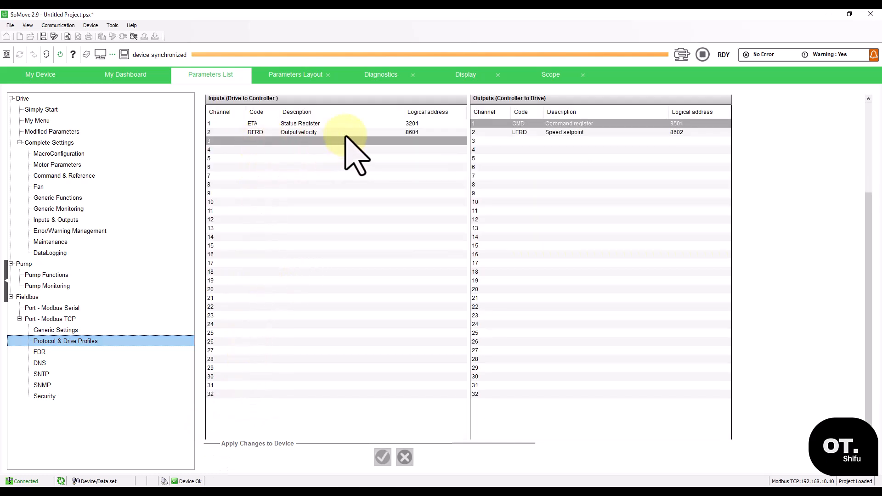
scroll(322, 174, up, 3)
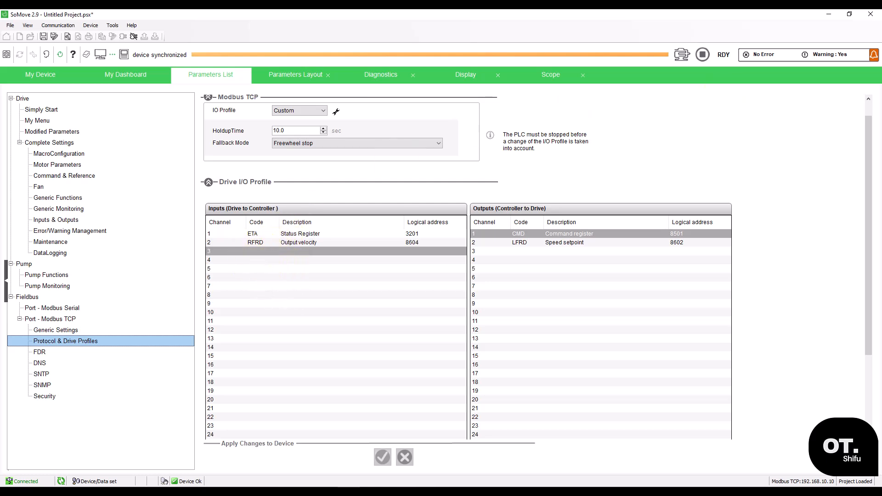
scroll(466, 266, down, 2)
click(545, 140)
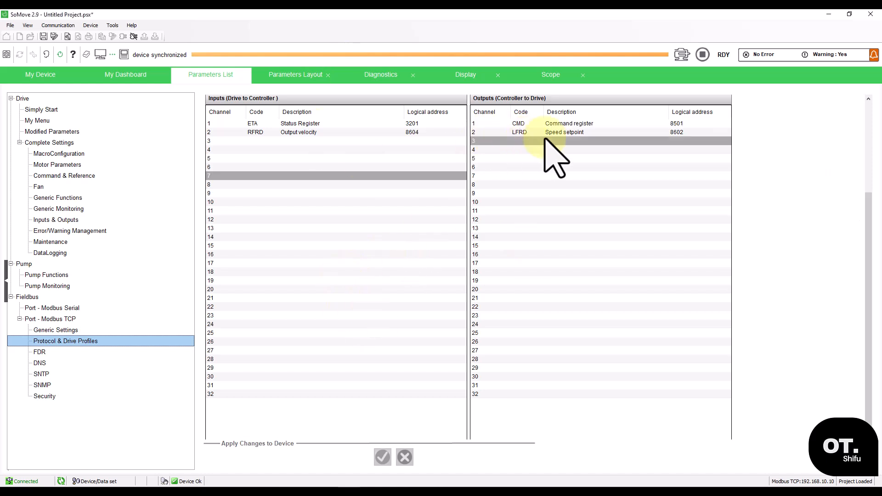
click(256, 141)
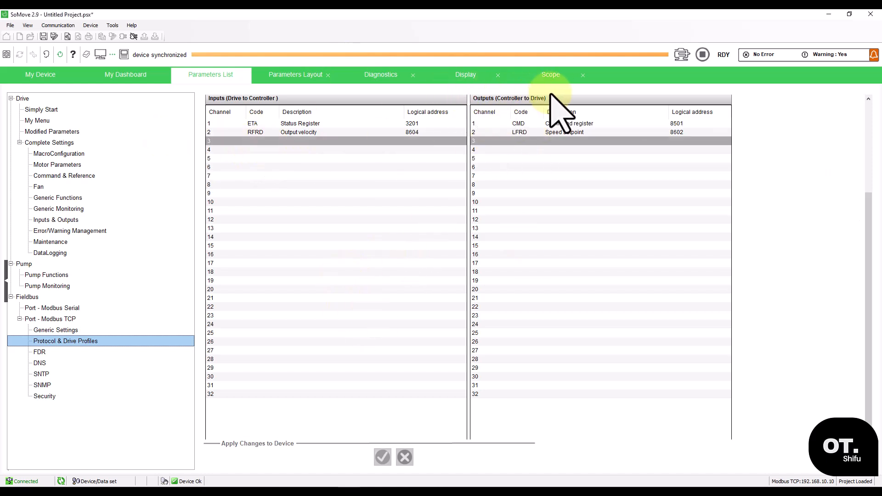
Step: Search the parameters for opr and add OPR, Motor power in %, to input channel 3
double_click(259, 142)
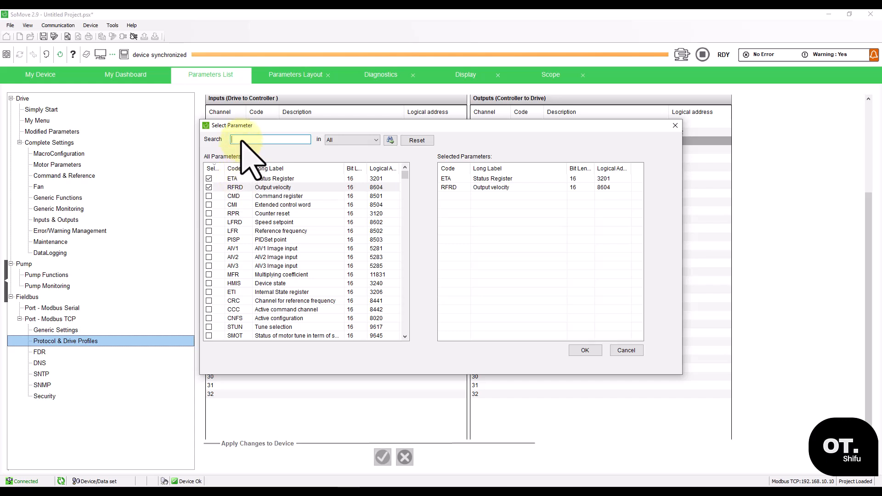
text(opr)
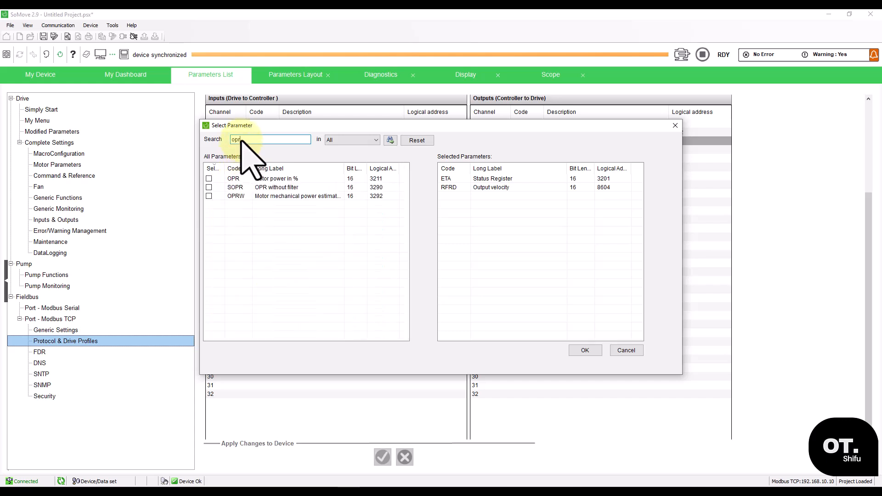
click(214, 178)
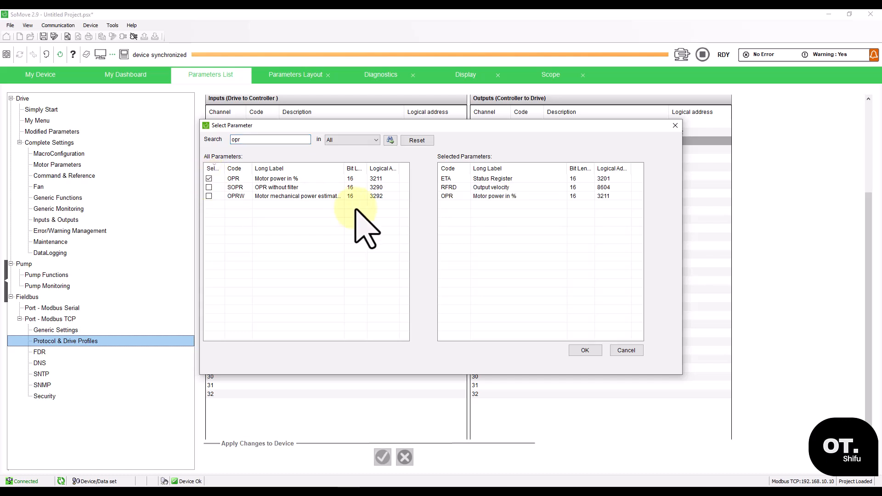
click(592, 351)
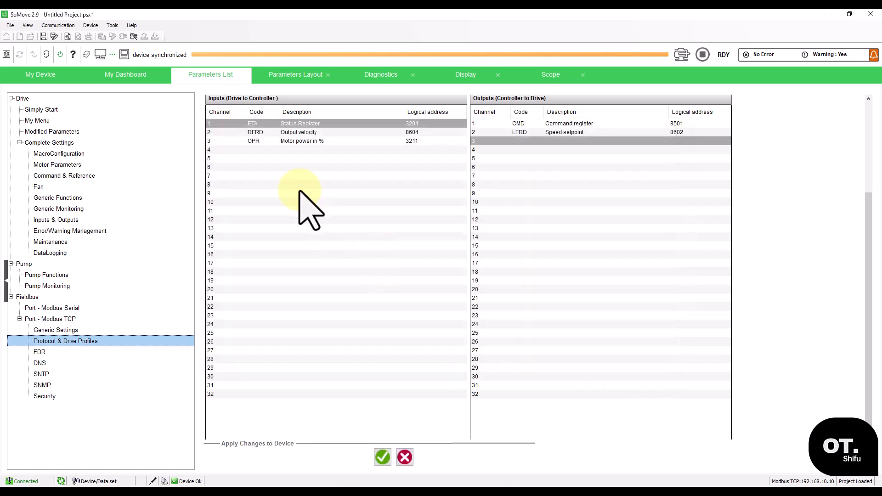
Step: Add the parameters UOP, LCR, RFR, OTR and STOF to input channels 4 to 8 of the drive I/O profile
right_click(276, 149)
click(297, 156)
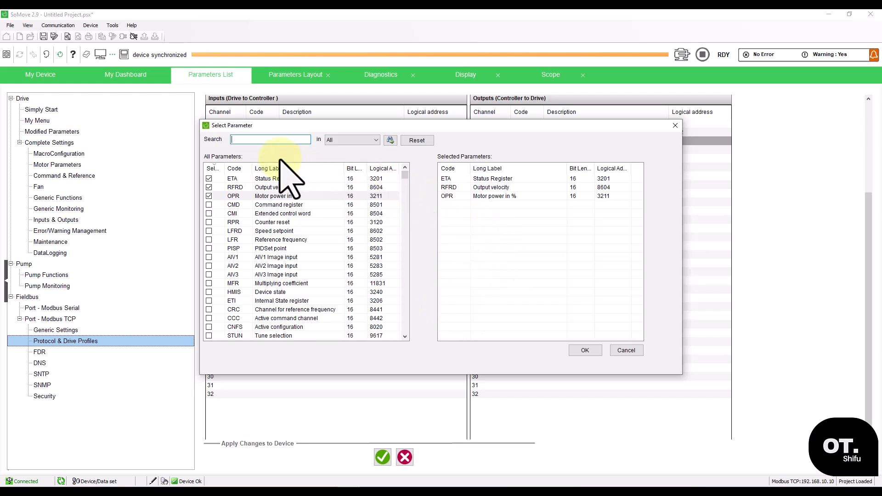
text(uop)
key(Return)
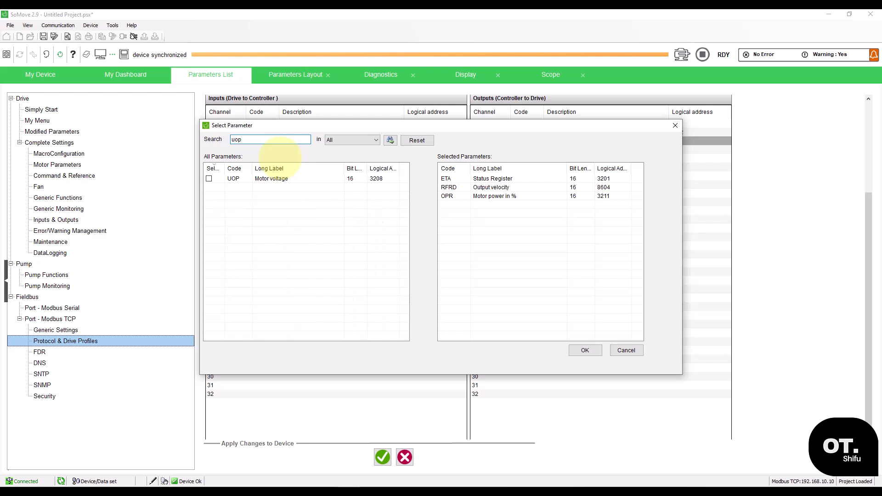
click(209, 179)
click(597, 347)
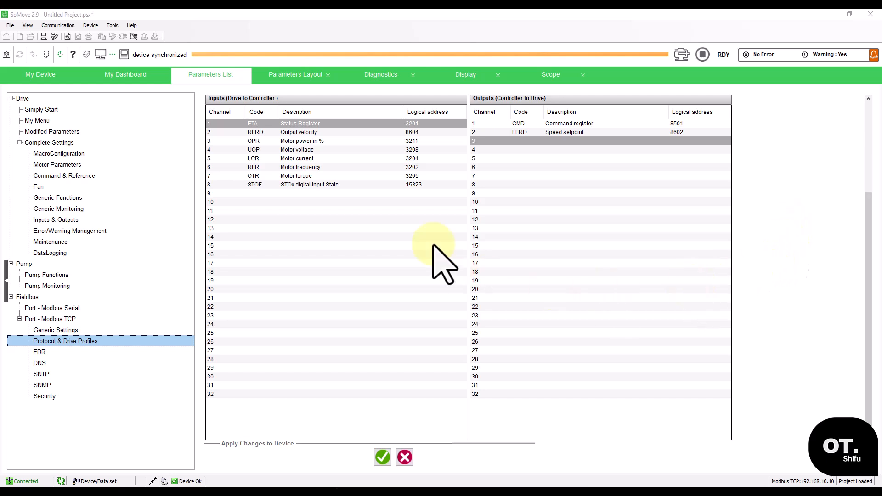
Step: Apply the drive I/O profile channel changes to the device and disconnect from the drive
click(383, 457)
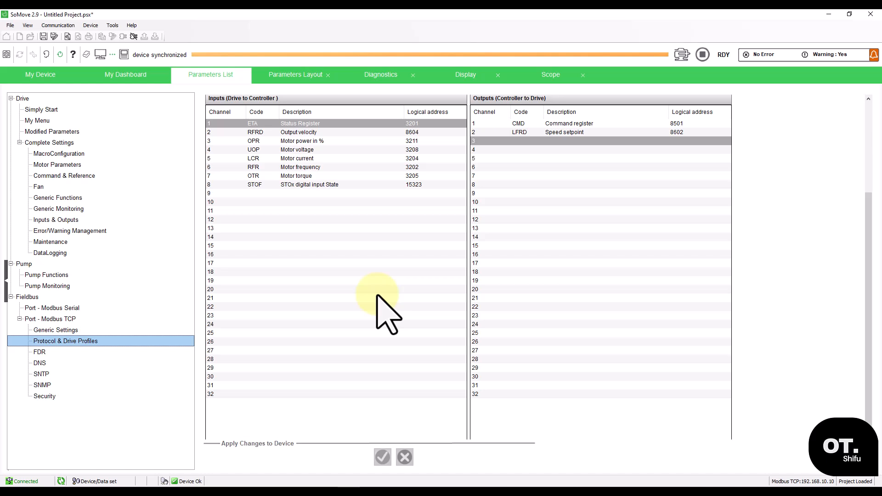
click(47, 26)
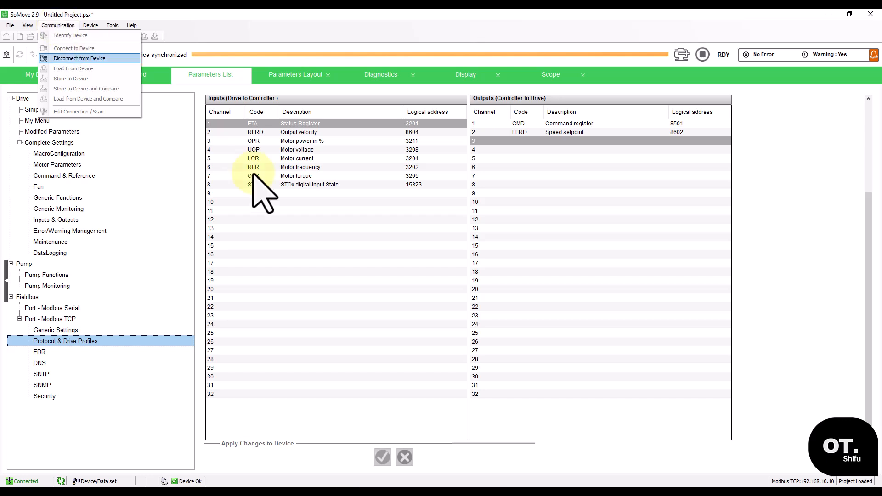
click(367, 245)
click(597, 219)
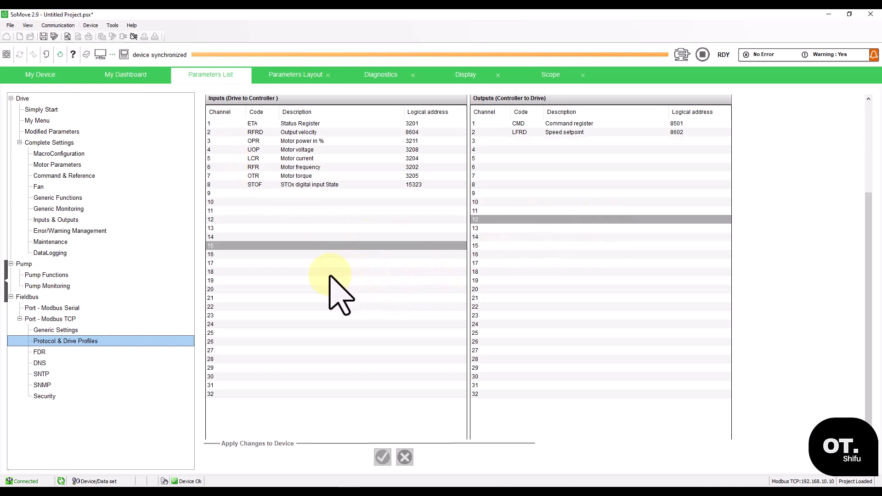
click(569, 228)
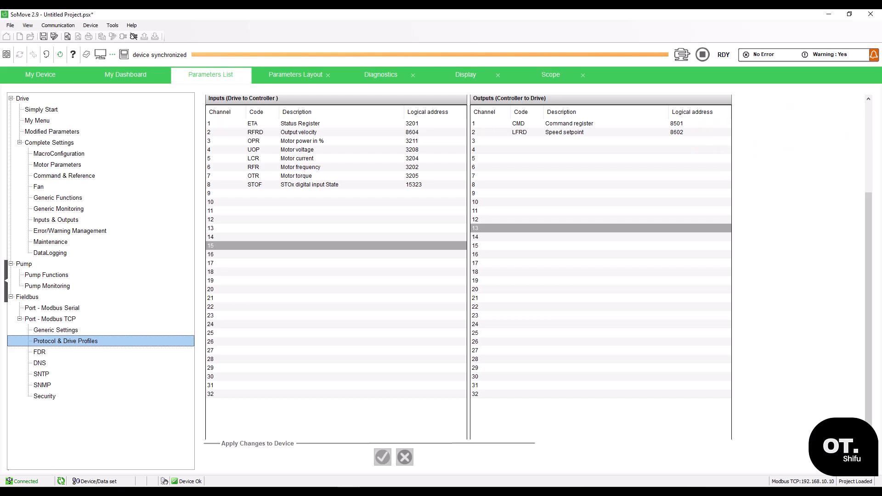
click(64, 25)
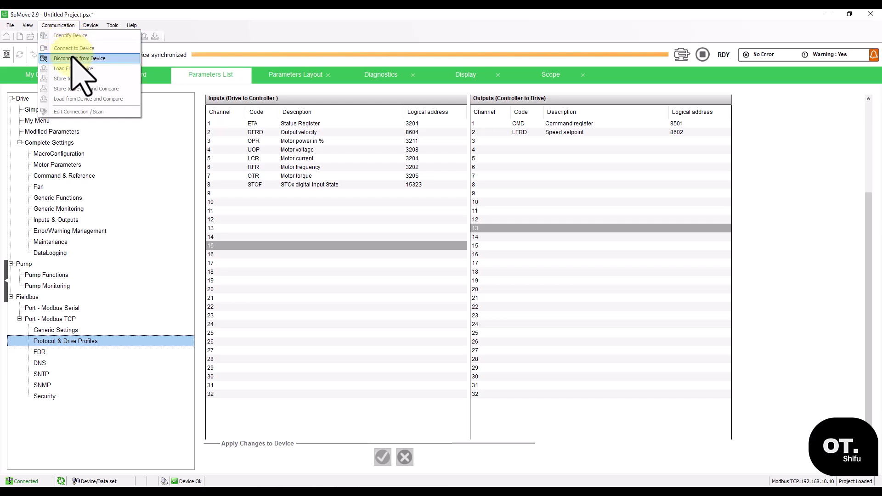
click(73, 58)
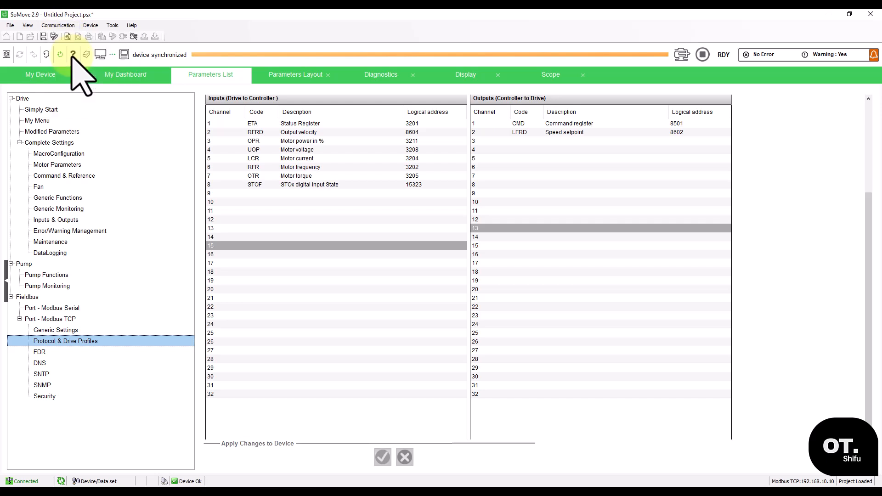
Step: Store the configuration to the device, logging in with the ADMIN account password and postponing the default password change
click(69, 25)
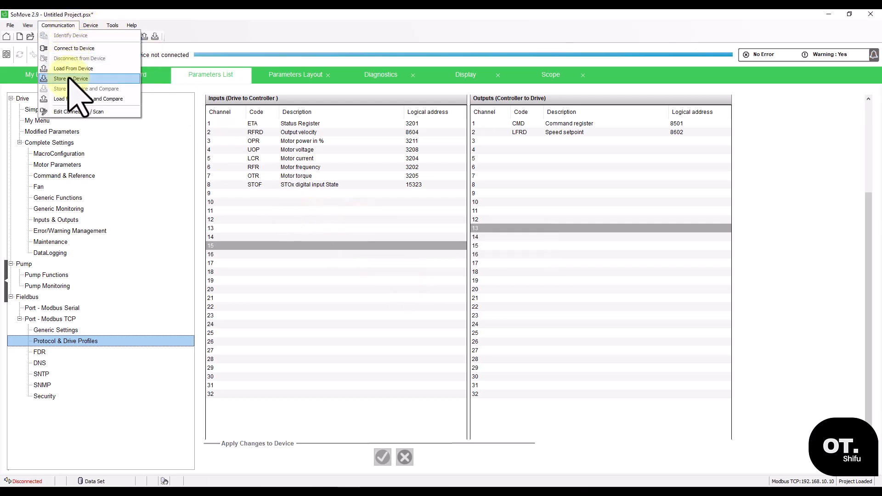
click(70, 79)
click(443, 221)
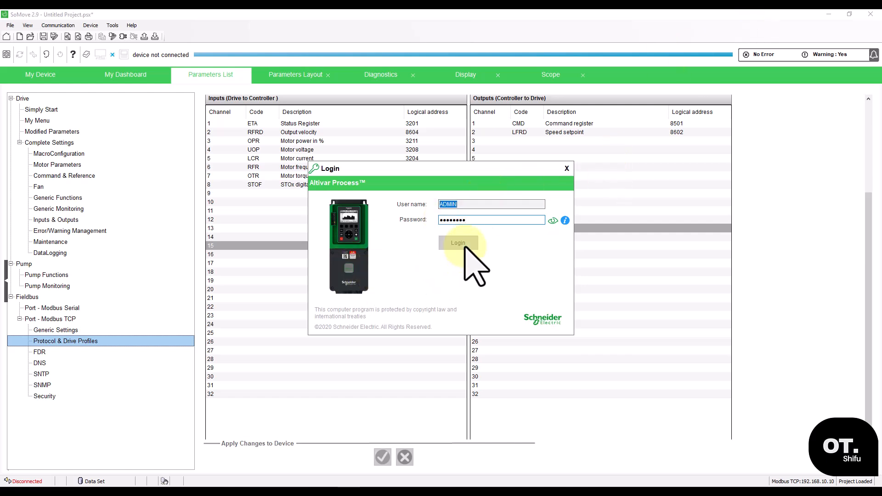
click(461, 244)
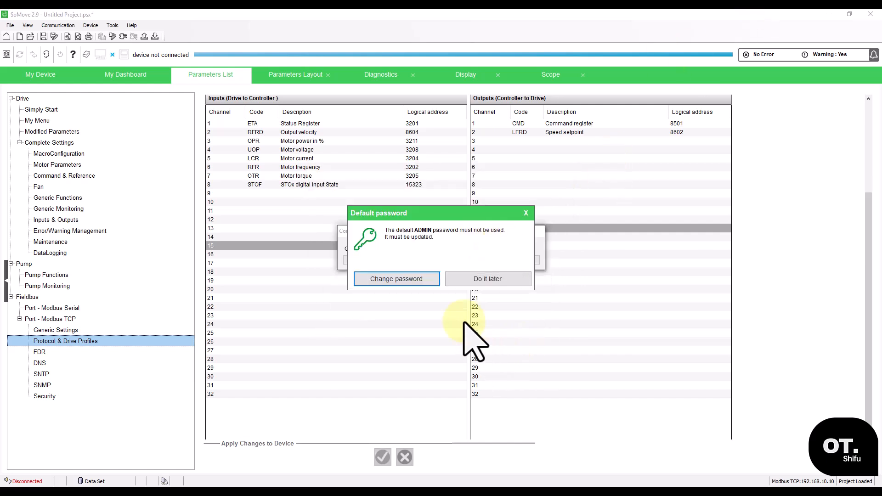
click(480, 275)
click(407, 298)
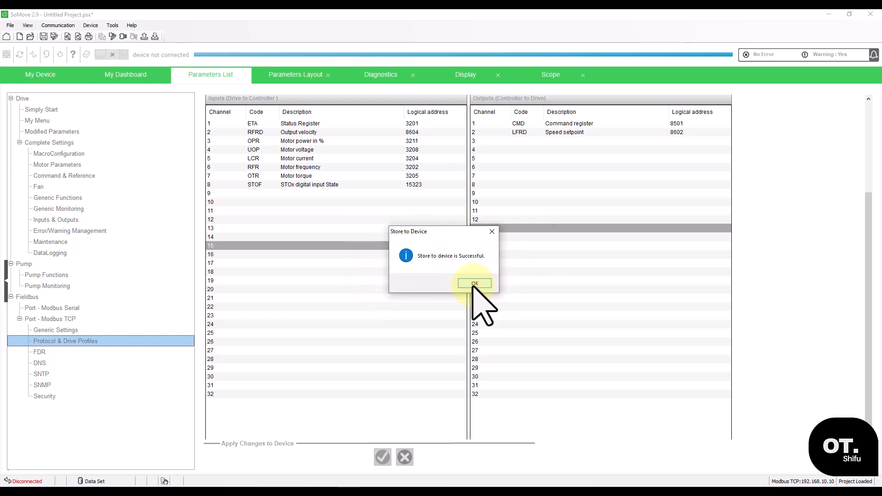
click(472, 283)
Step: Reconnect using Store to device and Connect, entering the ADMIN account password and postponing the default password change
click(58, 26)
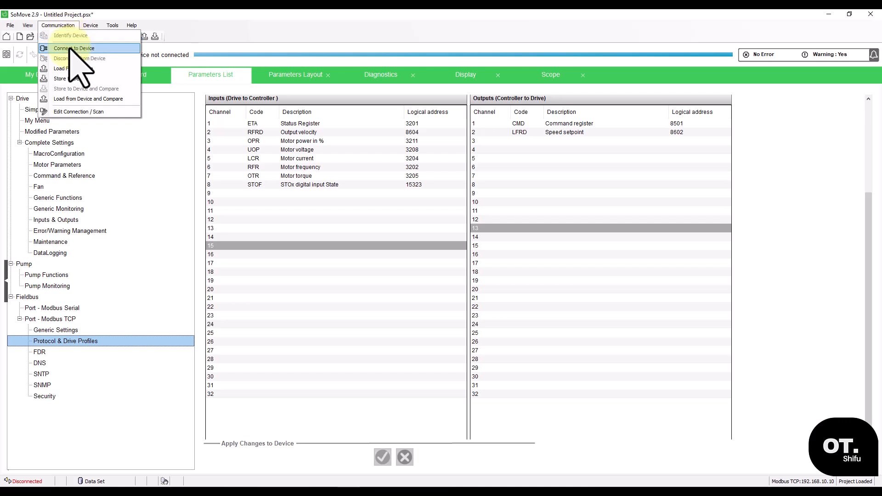
click(71, 48)
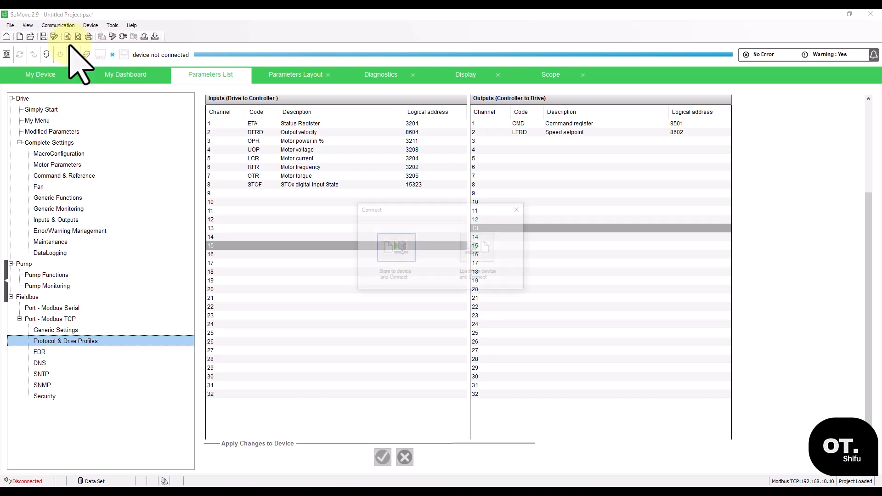
click(408, 254)
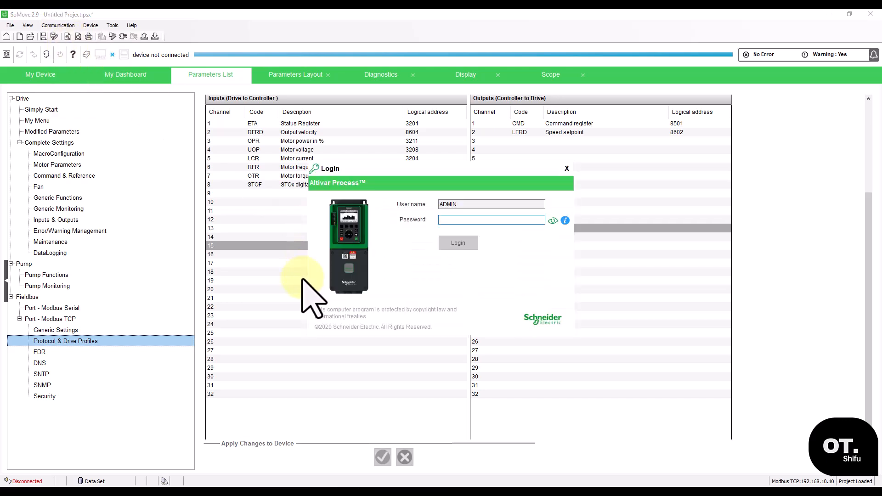
click(459, 223)
text(•••••••)
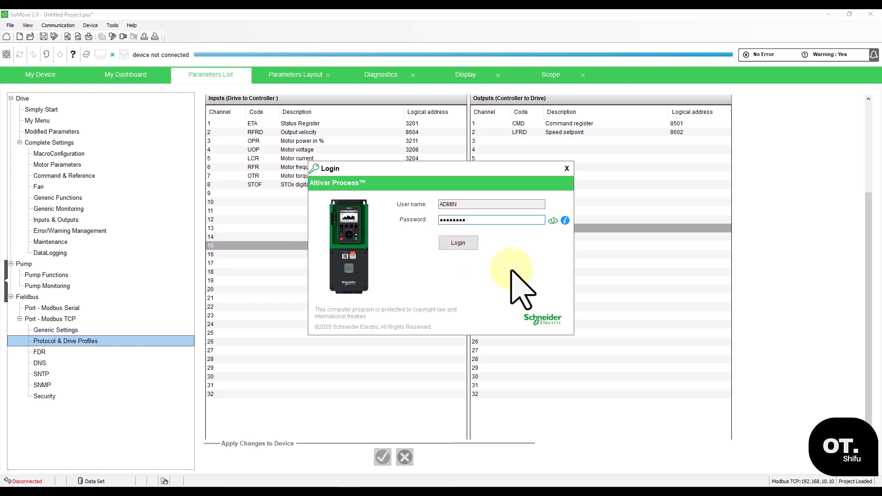
click(453, 244)
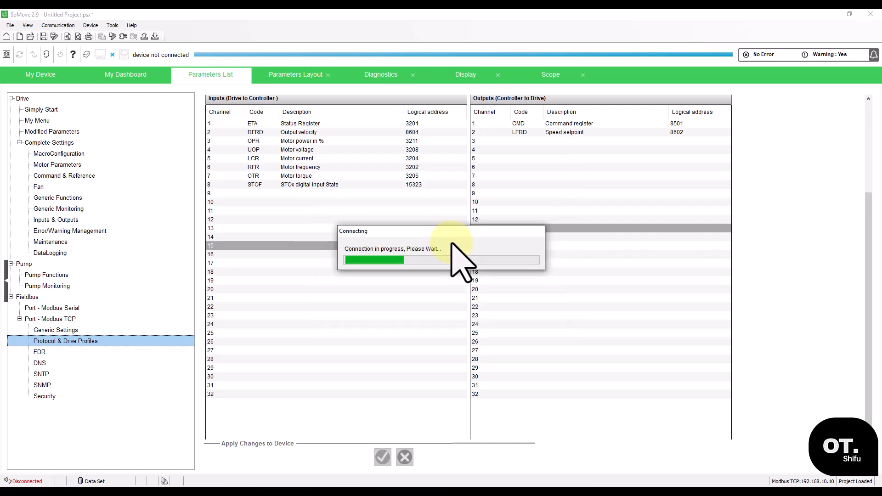
click(497, 278)
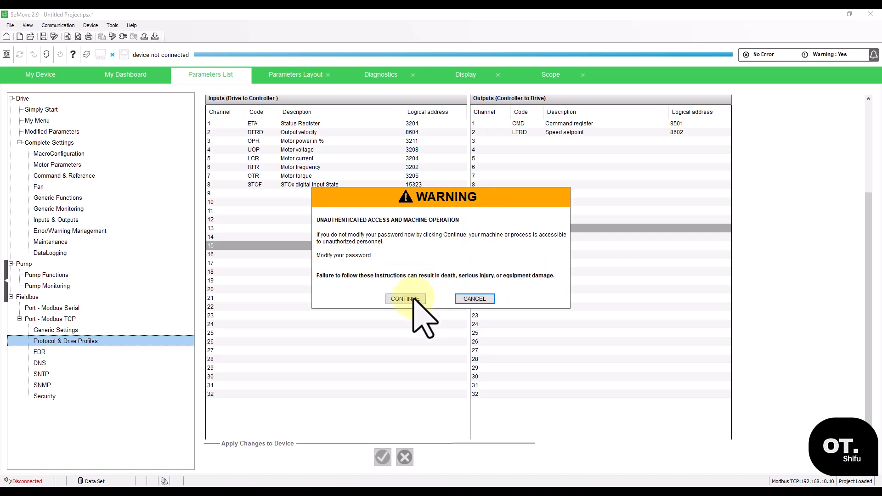
click(411, 299)
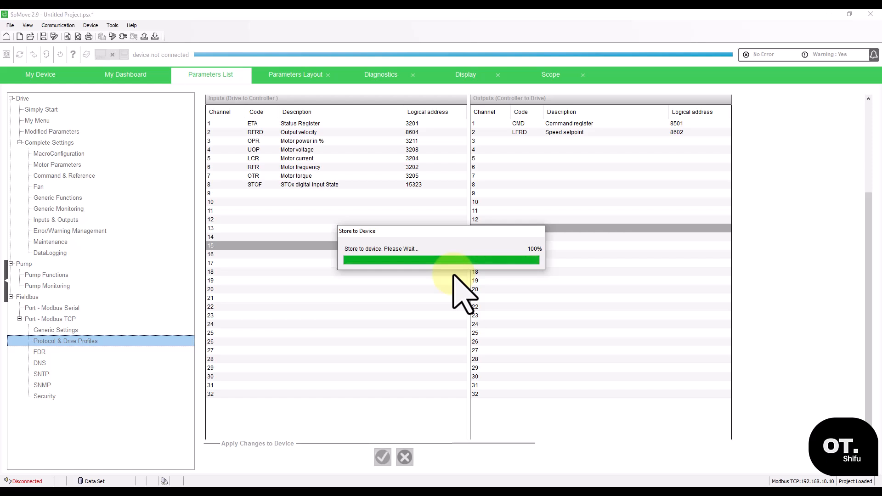
click(475, 287)
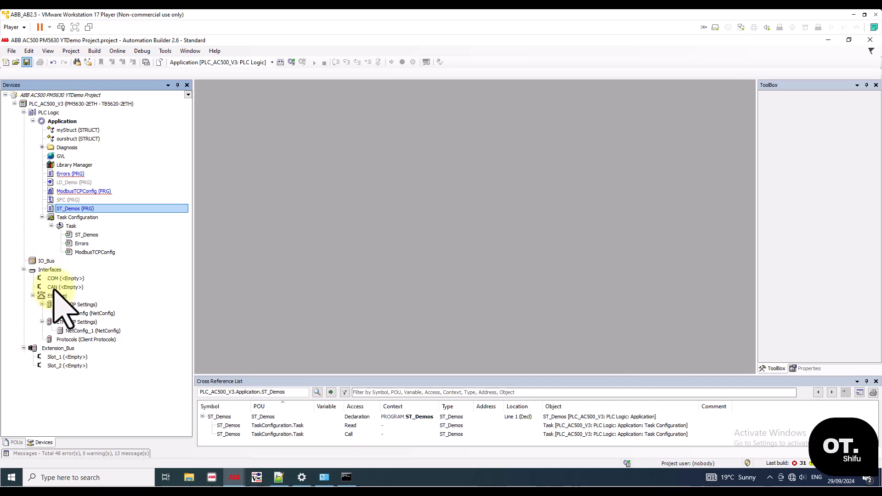
Step: Switch to Automation Builder, add a Modbus TCP/IP Client object below the Ethernet interface's Protocols node and build the application
click(45, 270)
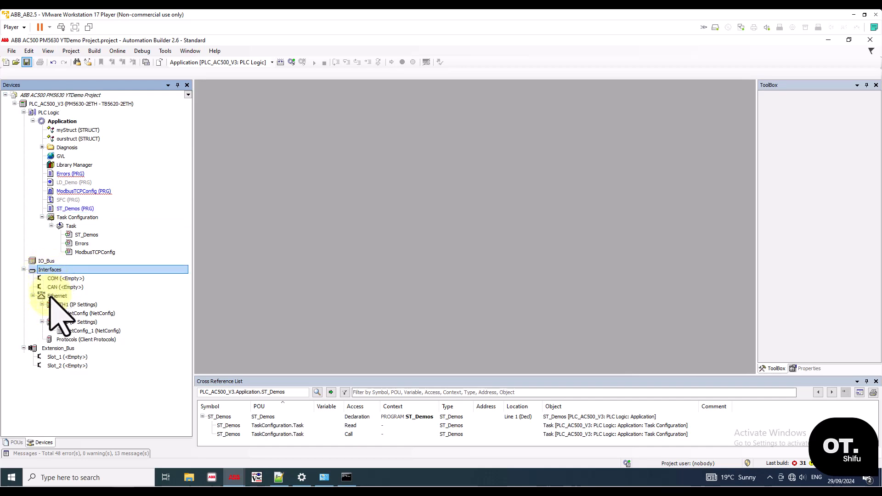
click(69, 342)
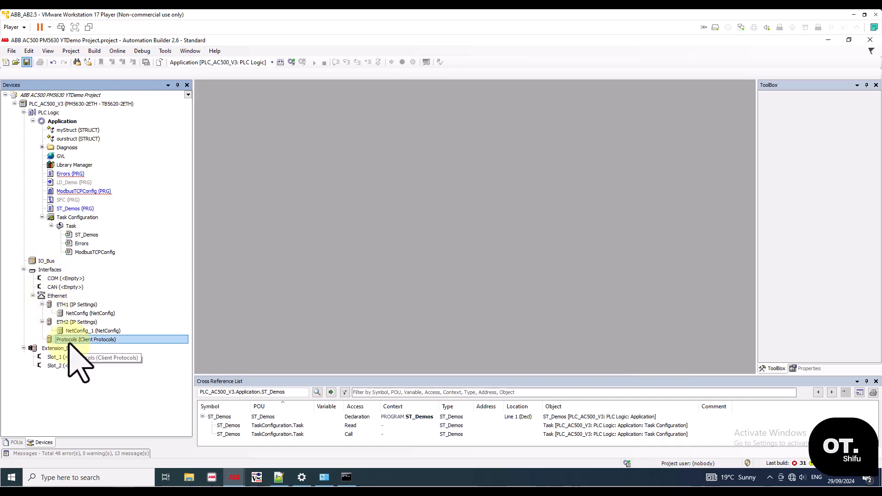
click(53, 296)
click(68, 340)
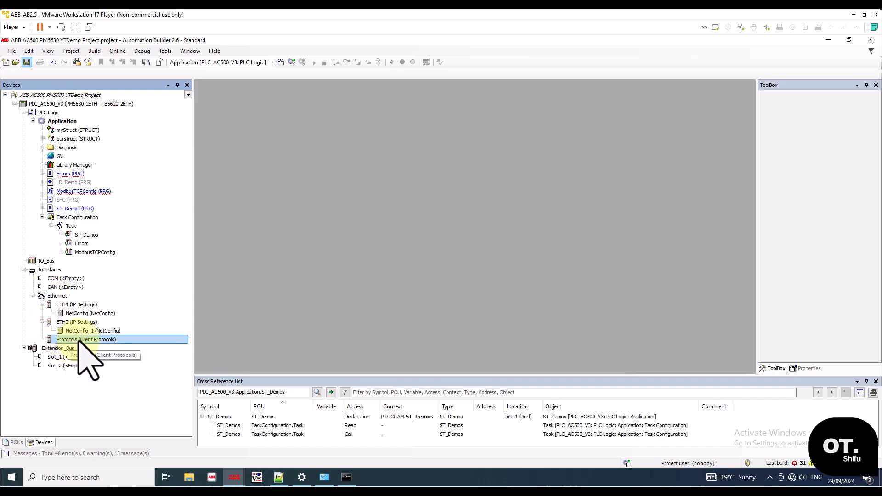
right_click(75, 344)
click(88, 357)
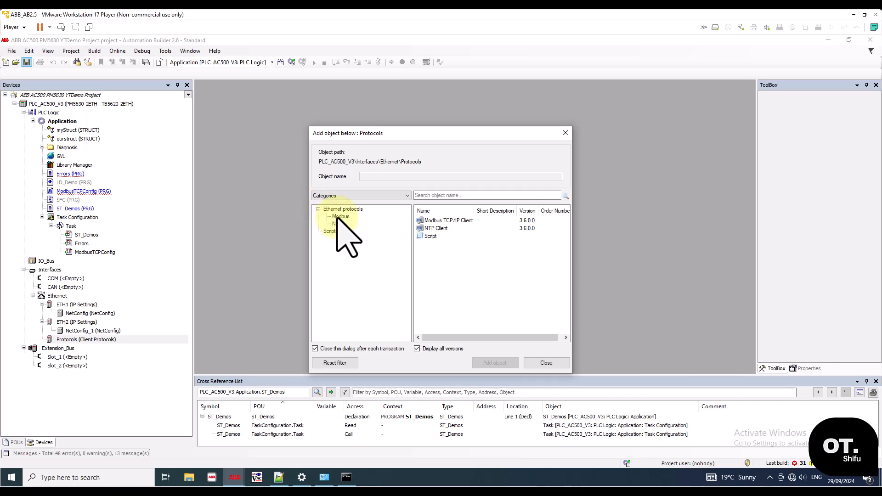
click(340, 216)
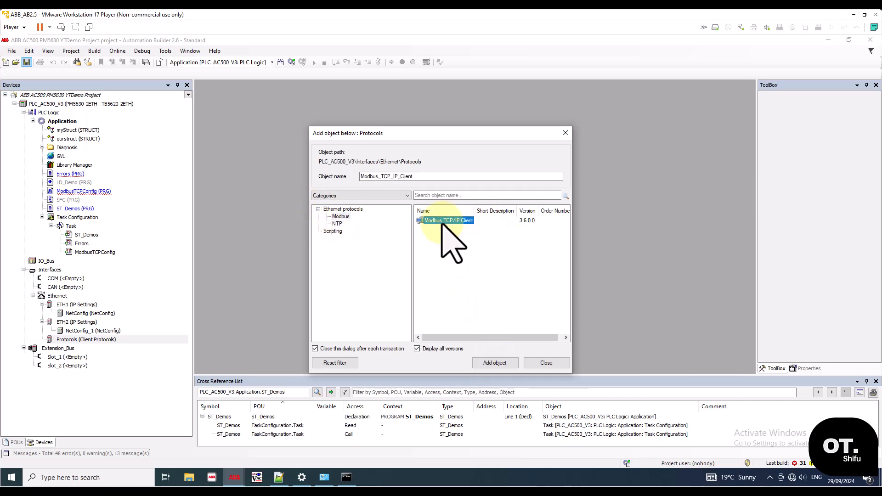
drag(412, 176, 357, 177)
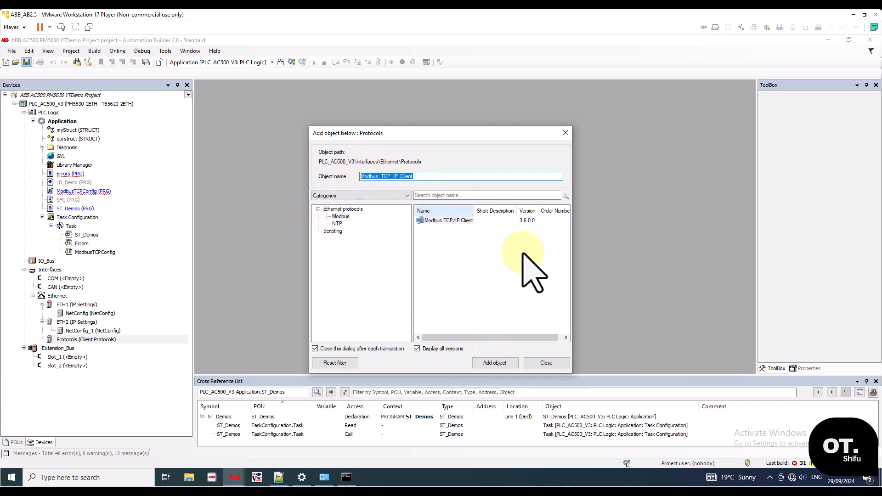
click(480, 271)
click(438, 221)
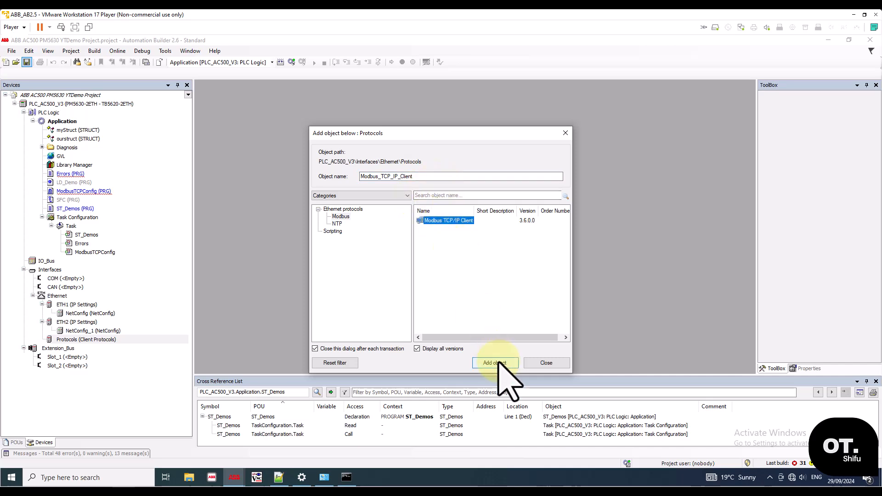
click(495, 362)
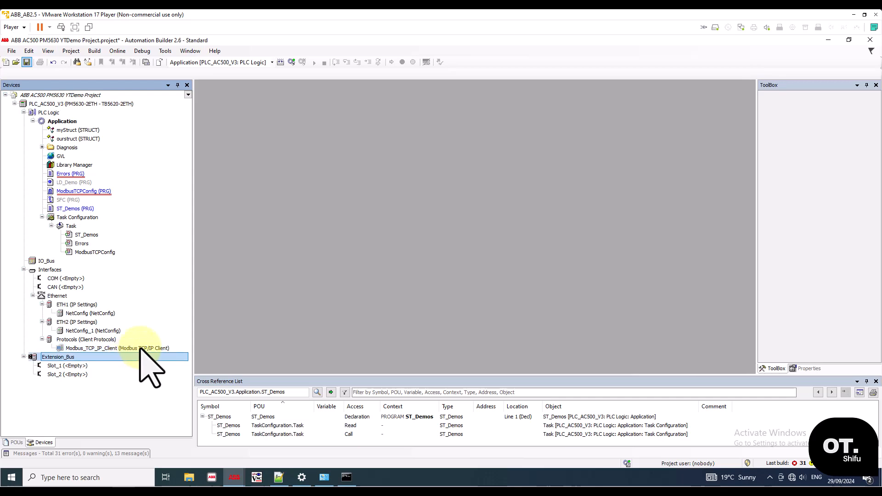
click(290, 62)
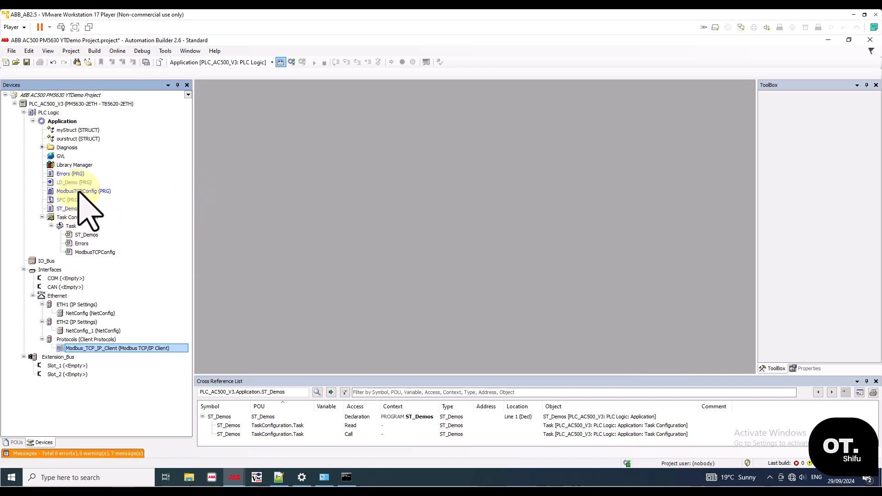
Step: Open the ModbusTCPConfig program and examine its pulse generator and Modbus read and write function blocks
click(84, 191)
double_click(88, 191)
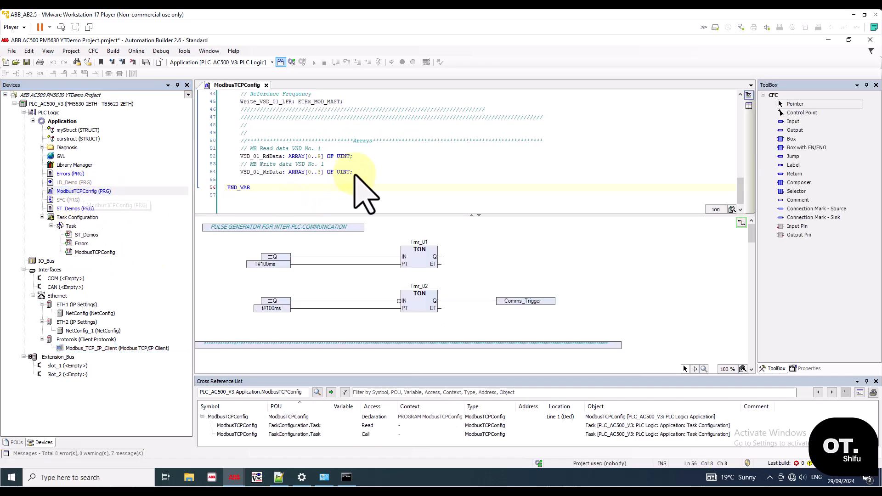
click(637, 237)
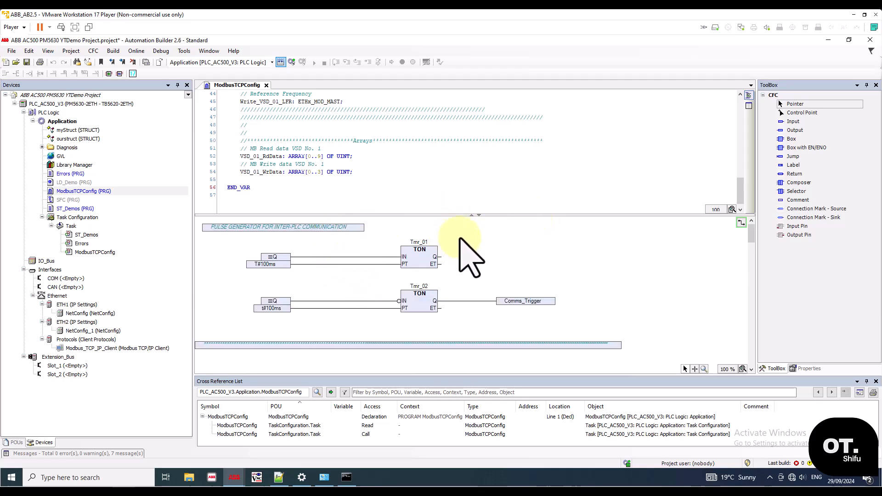
scroll(460, 238, down, 8)
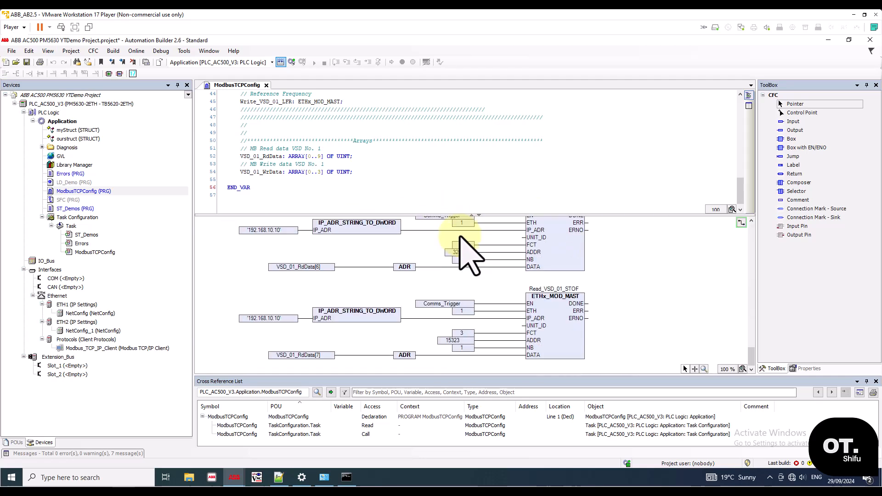
scroll(508, 261, up, 8)
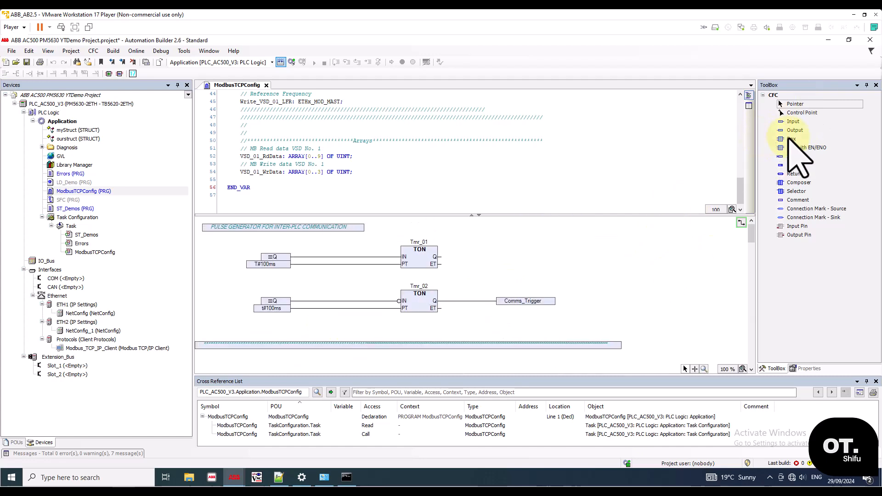
Step: Add a box to the right of the Tmr_01 timer and assign it the ETHx_MOD_MAST function block
drag(789, 139, 622, 259)
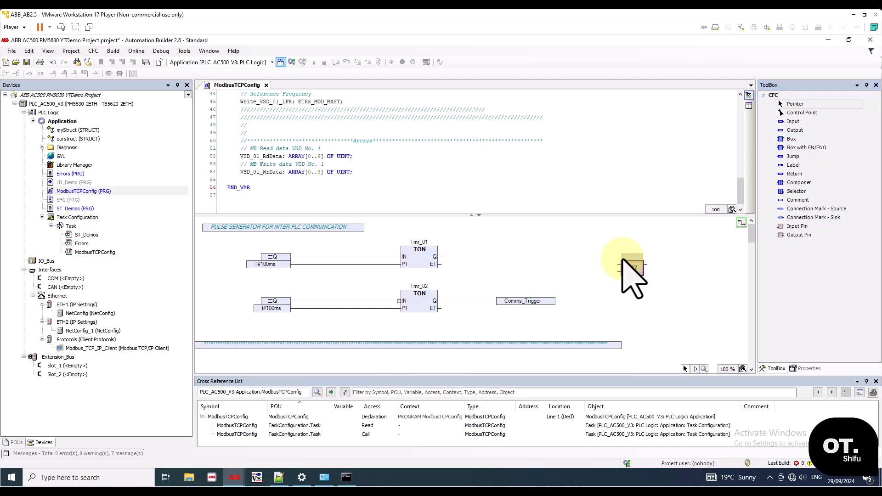
text(E)
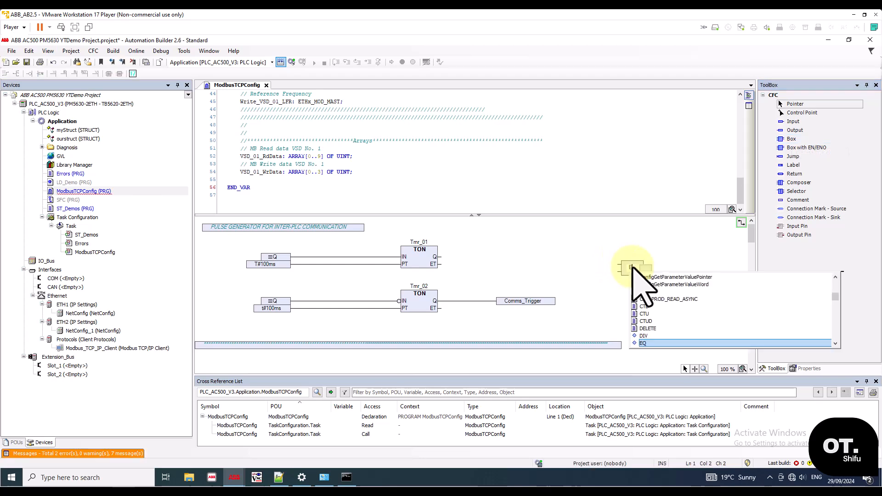
text(TH)
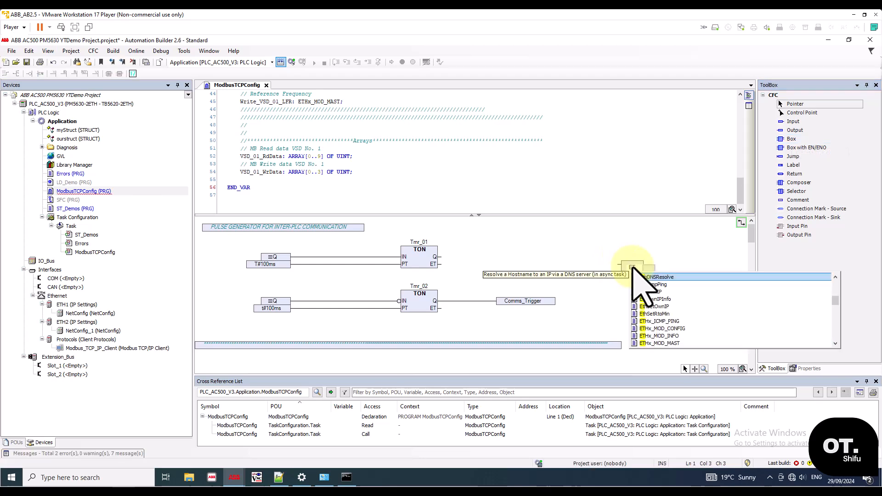
text(x)
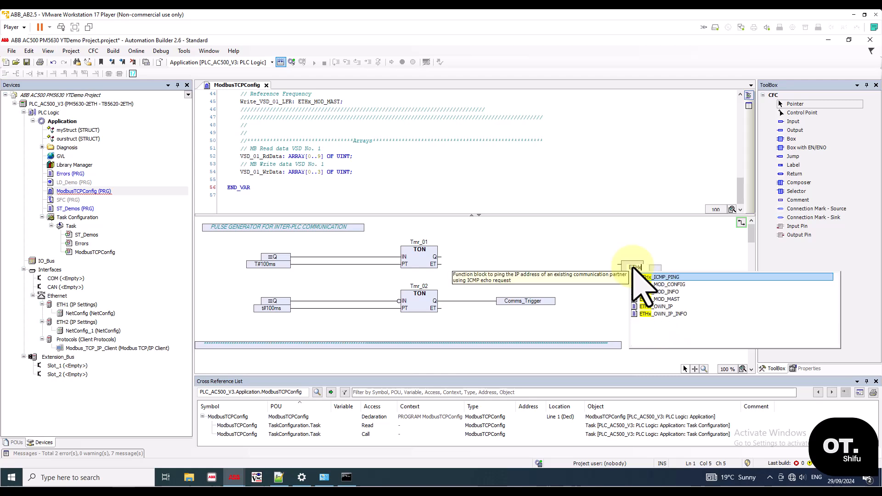
click(660, 299)
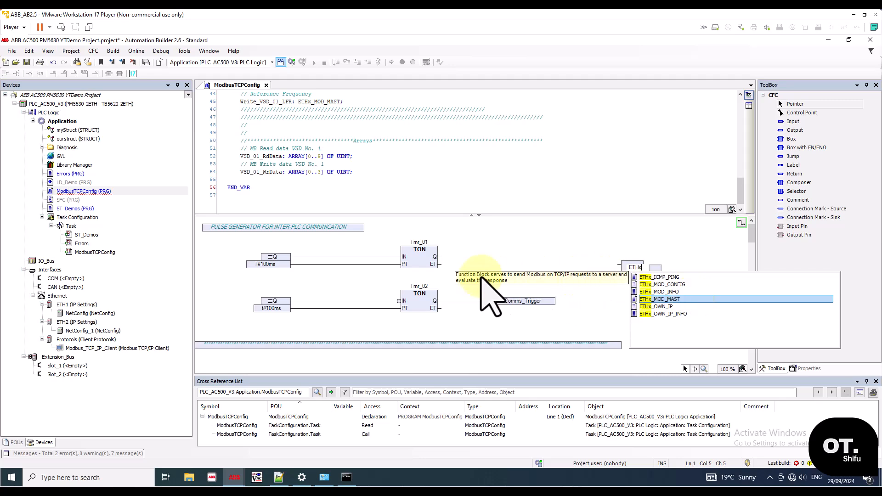
double_click(683, 299)
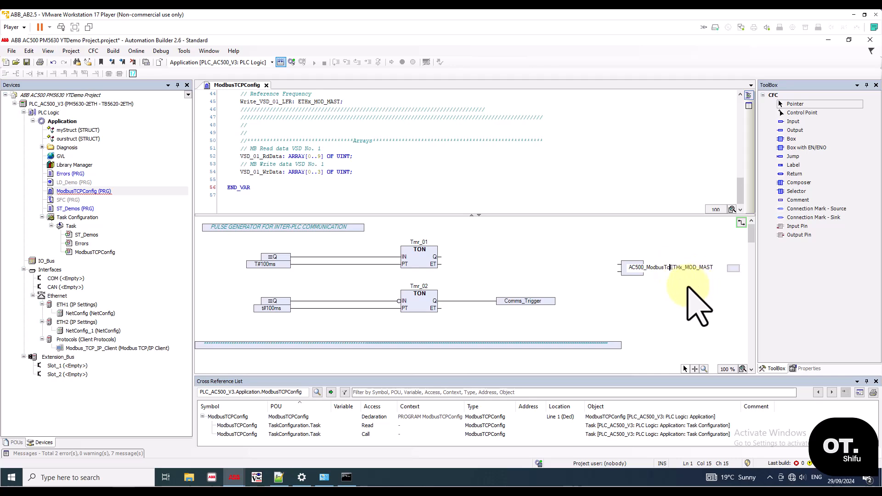
click(664, 283)
click(657, 280)
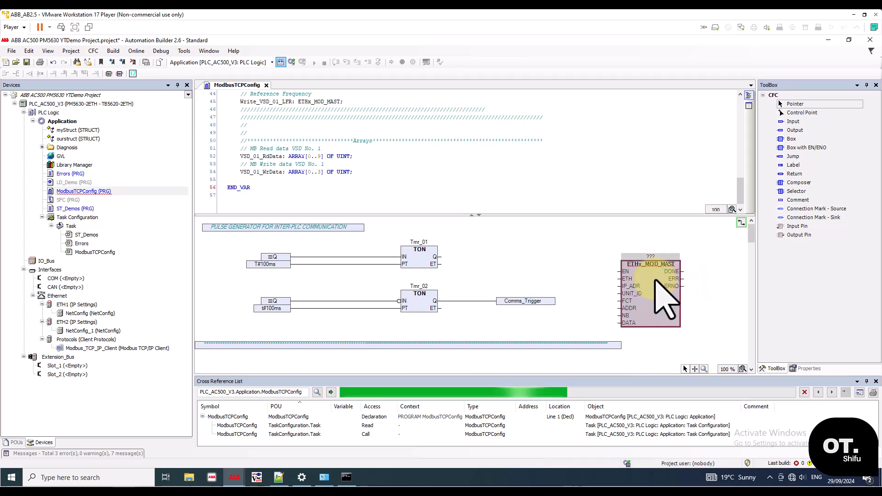
click(692, 303)
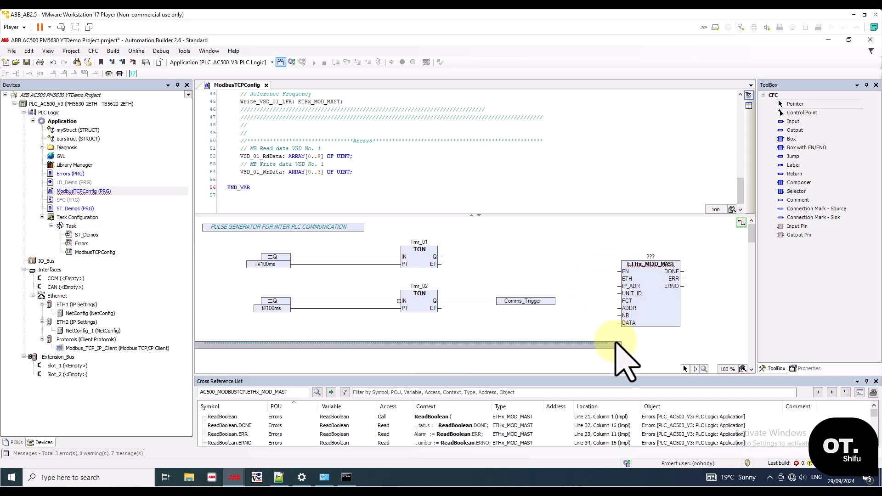
Step: Open the help for the unnamed ETHx_MOD_MAST block, search for Ethx_Mod_Mast and display the block's topic
click(633, 278)
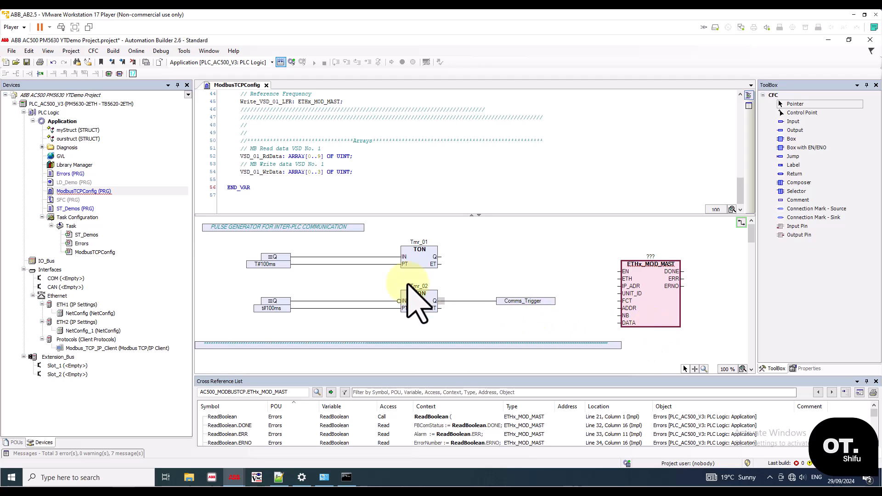
click(656, 301)
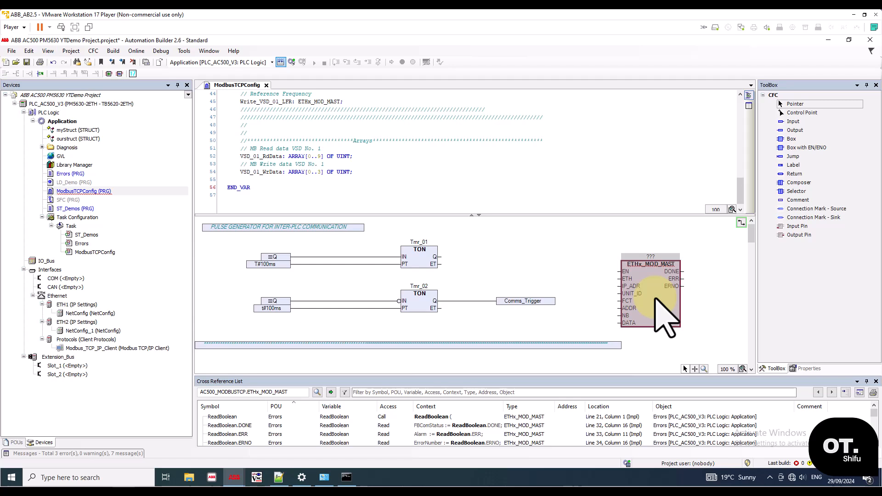
key(F1)
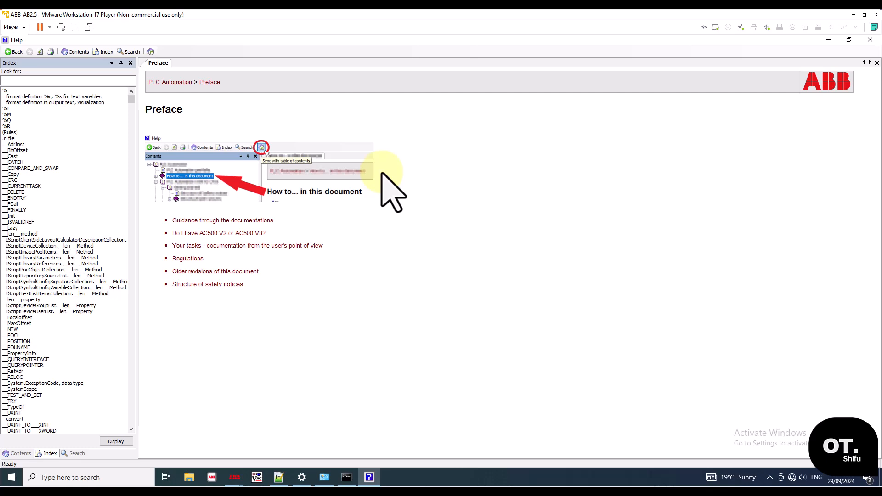
click(54, 79)
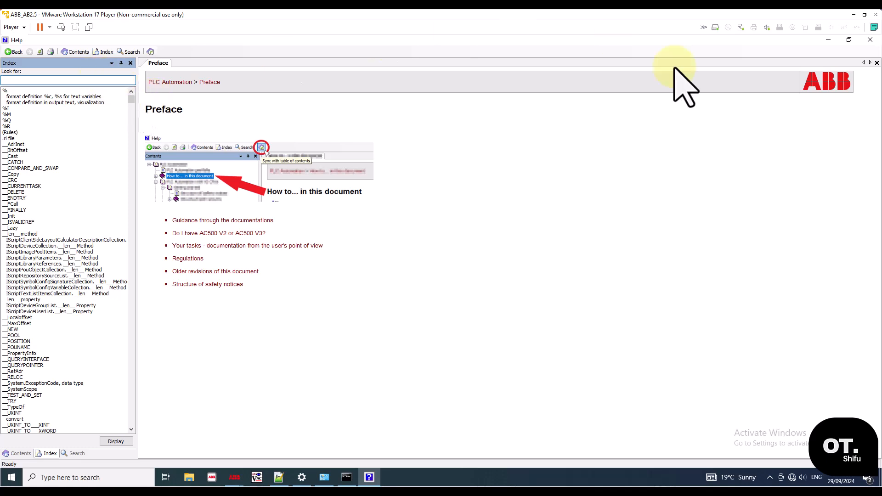
click(767, 102)
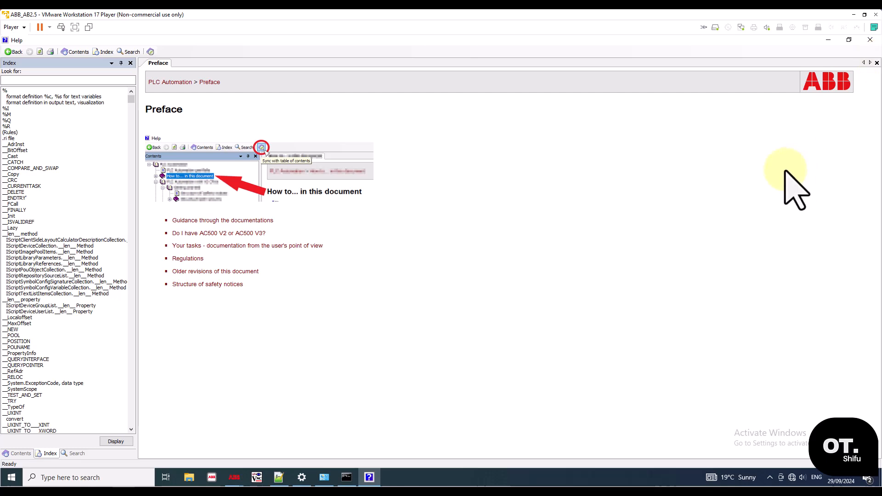
click(25, 80)
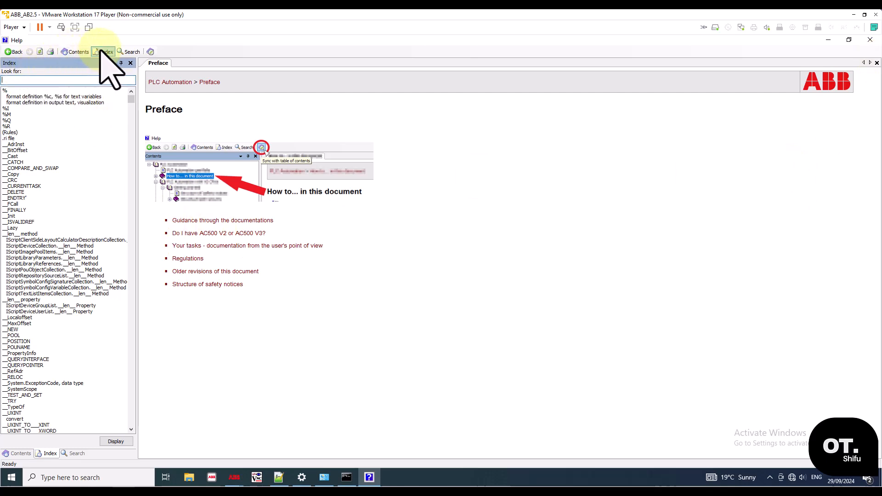
click(130, 51)
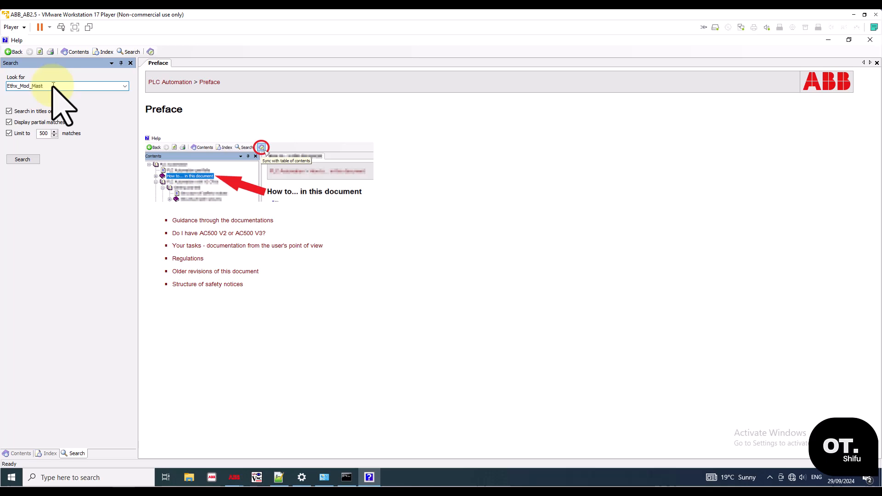
key(Return)
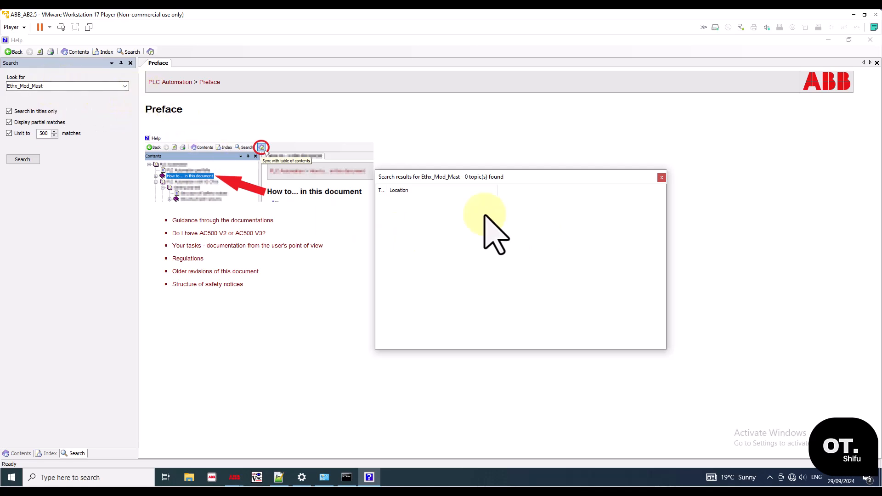
click(483, 140)
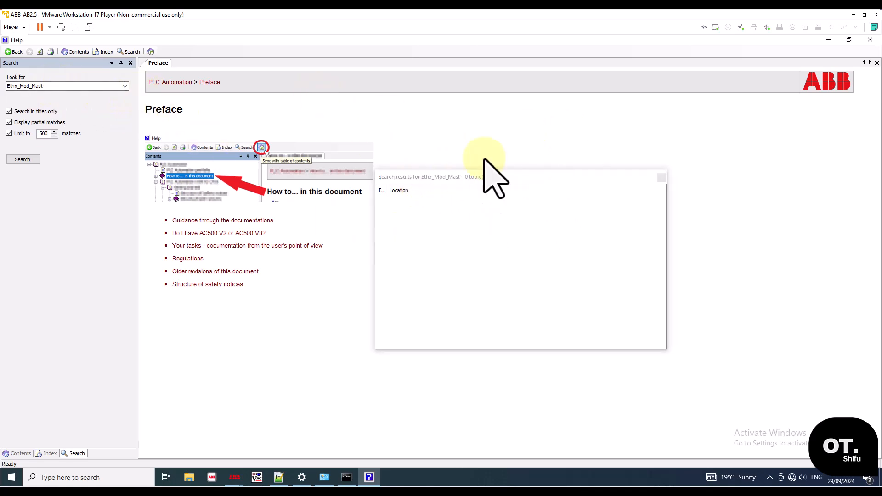
click(661, 177)
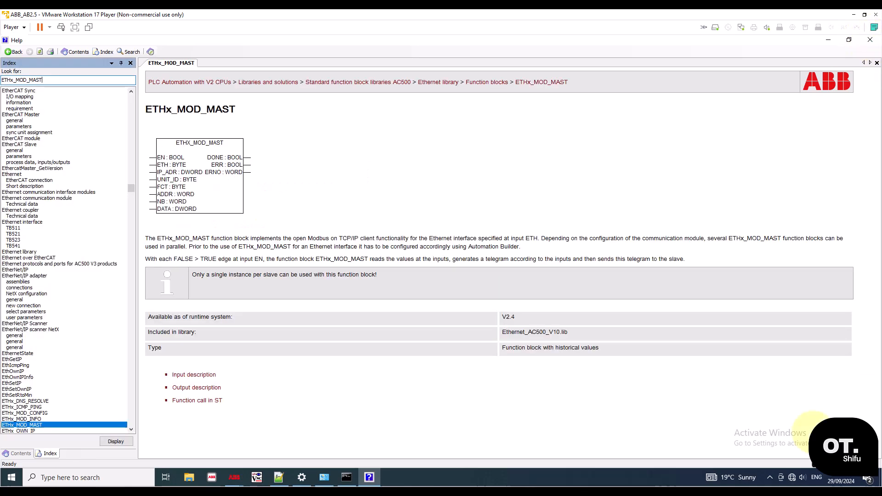
Step: Read the ETHx_MOD_MAST overview and its input description from EN through NB
click(264, 194)
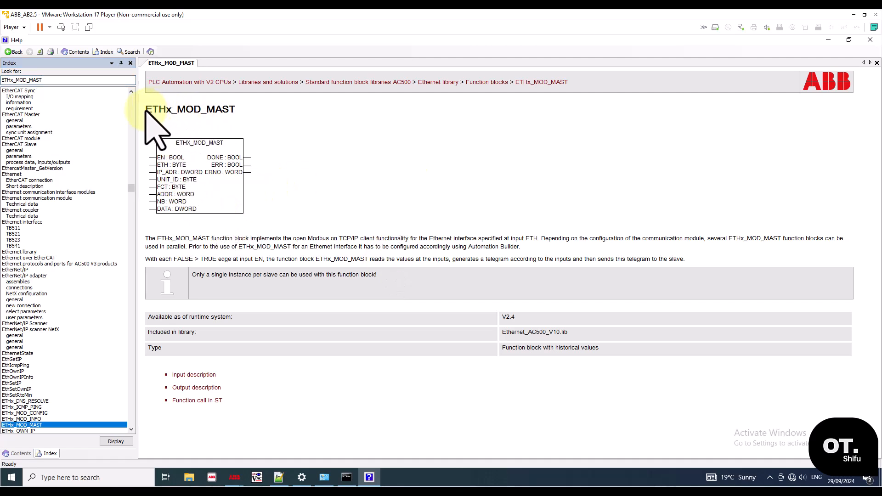
drag(145, 111, 262, 122)
click(280, 130)
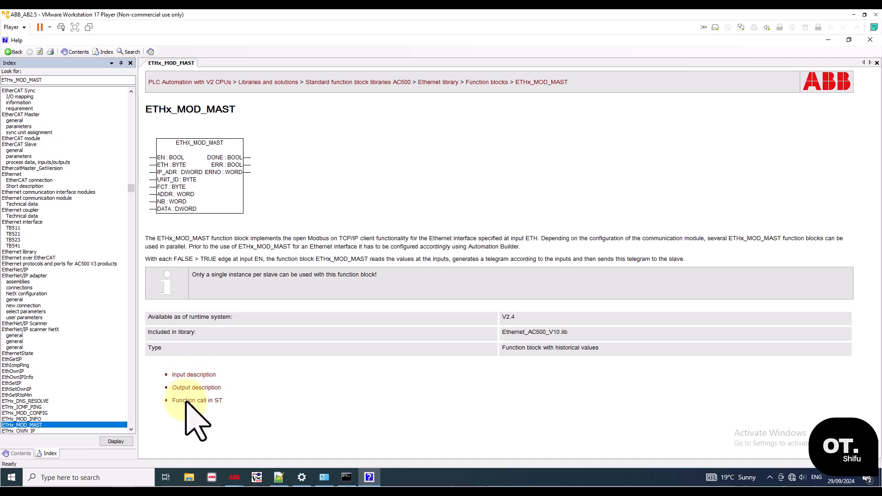
click(180, 374)
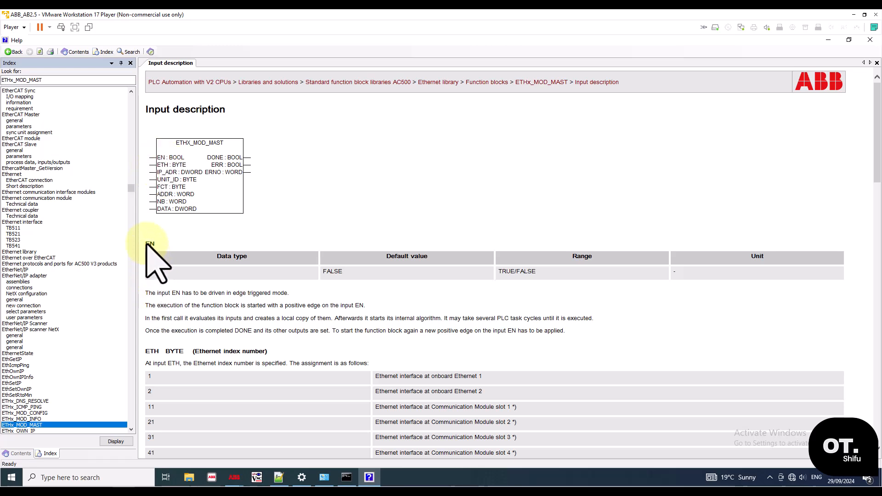
double_click(163, 243)
drag(146, 293, 295, 295)
click(183, 276)
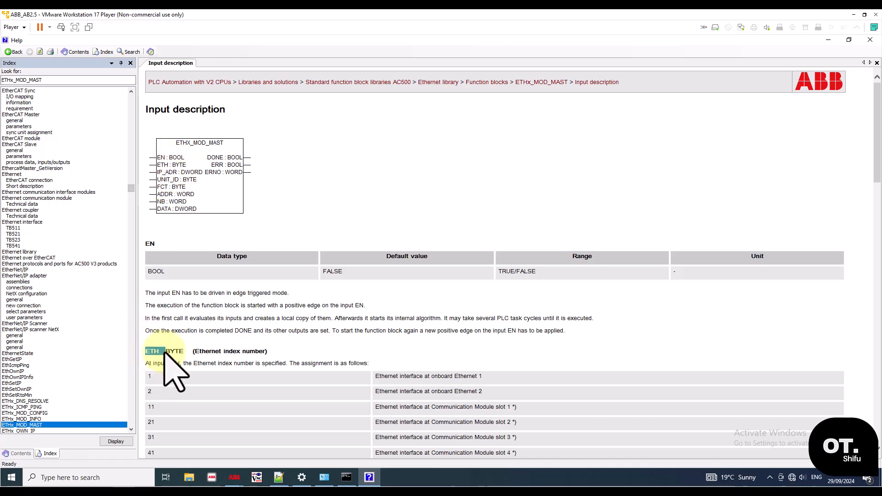
scroll(419, 276, down, 5)
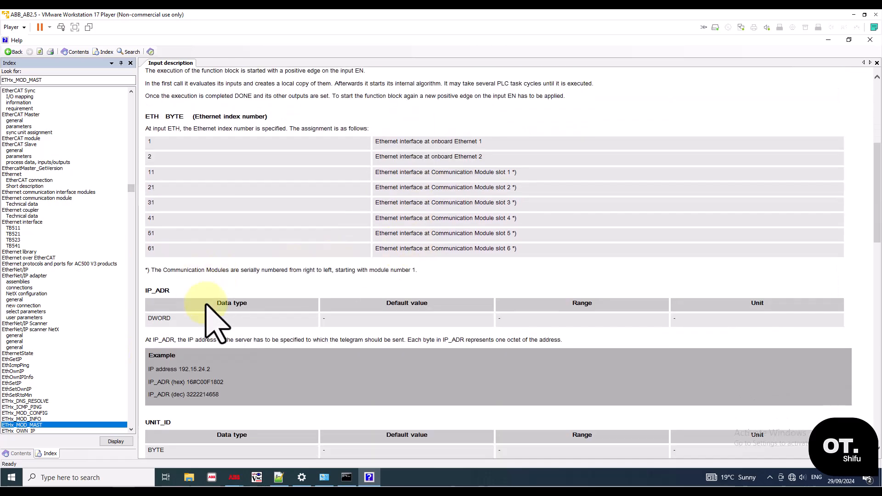
scroll(248, 319, down, 4)
scroll(312, 317, down, 1)
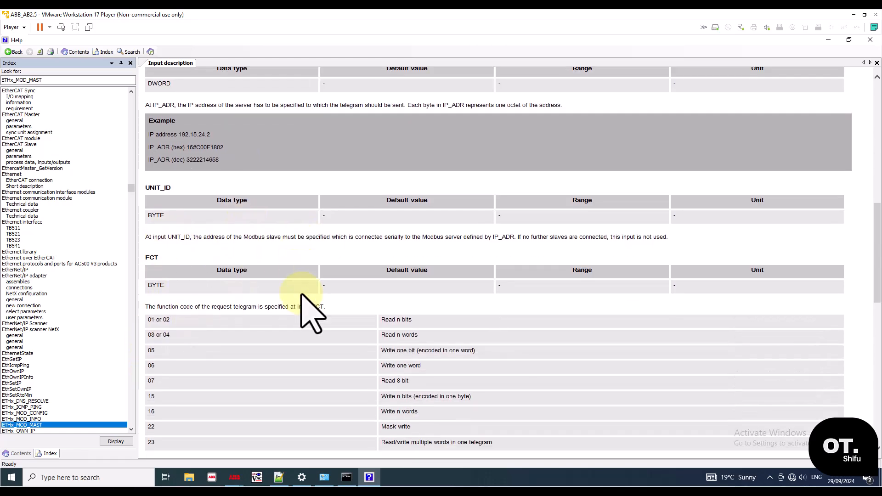
scroll(312, 316, down, 5)
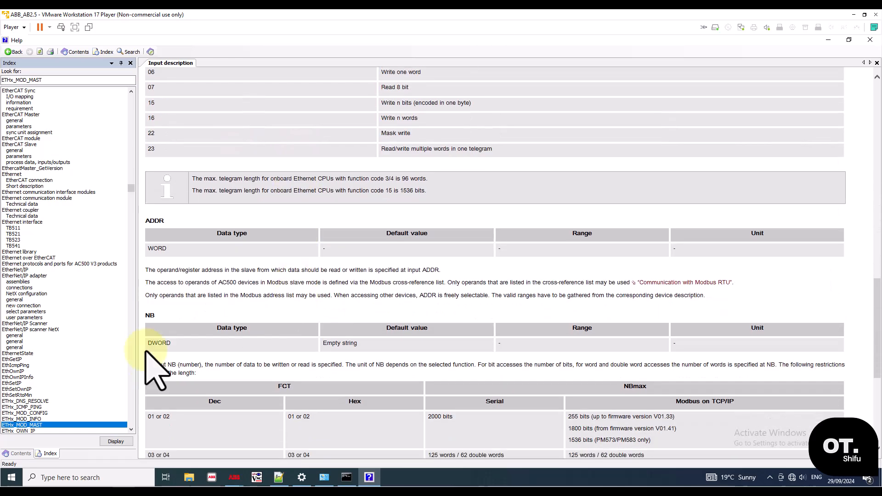
scroll(249, 264, down, 3)
scroll(249, 248, up, 2)
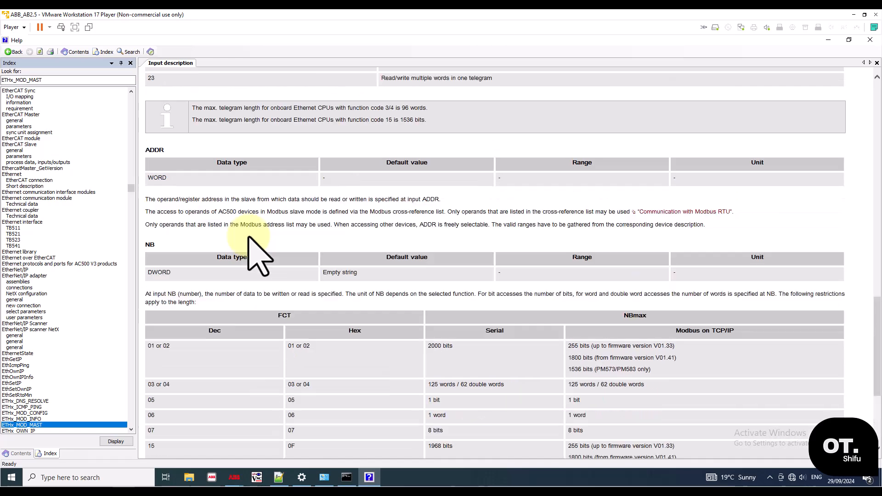
scroll(260, 254, up, 9)
Step: Read the output description of ETHx_MOD_MAST covering DONE, ERR and ERNO, and close the help
click(14, 52)
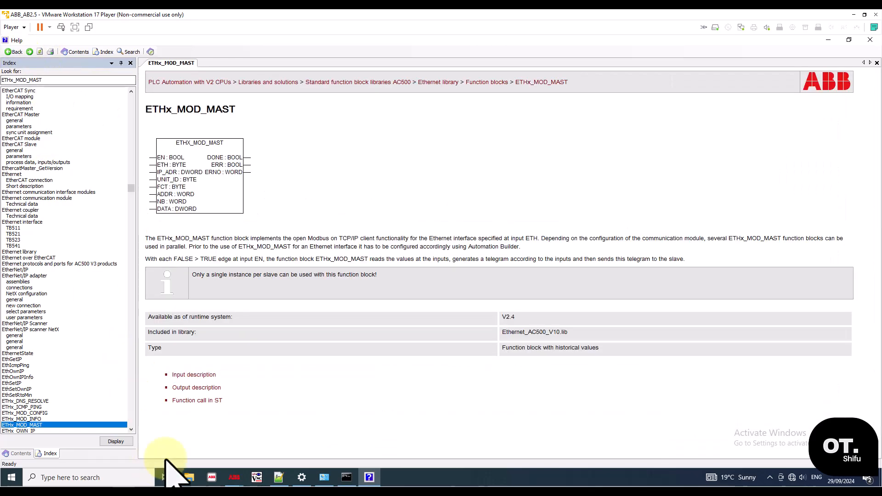
click(200, 388)
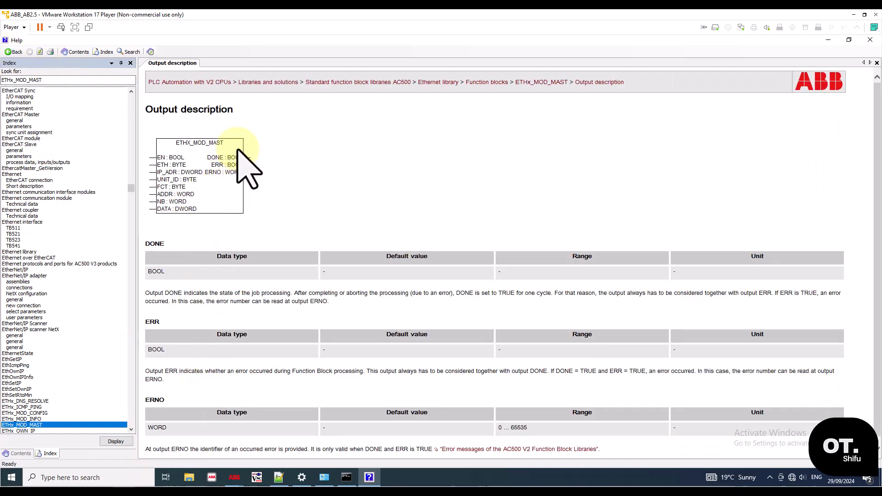
scroll(251, 340, down, 1)
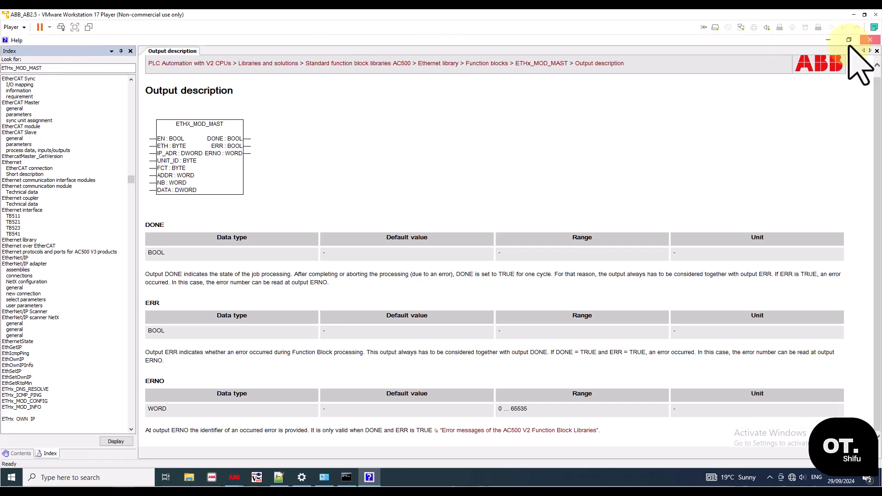
click(869, 40)
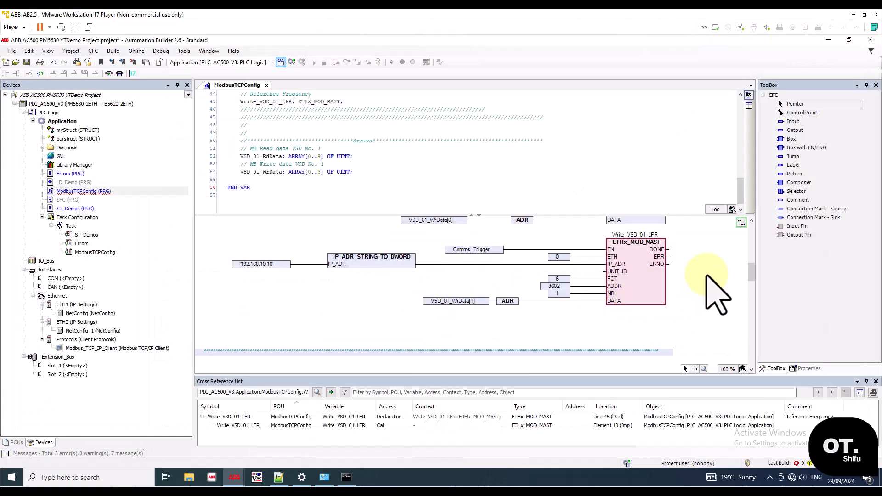
Step: Delete the unnamed ETHx_MOD_MAST block beside the pulse generator
scroll(597, 281, up, 10)
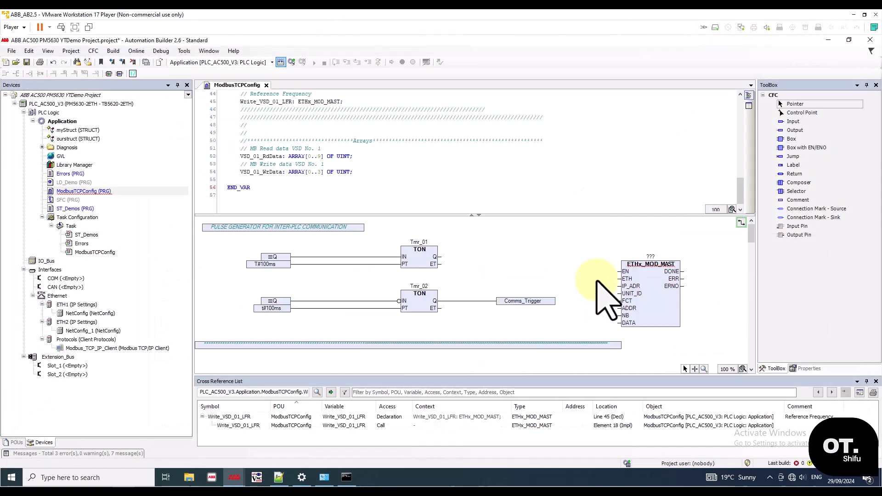
click(657, 292)
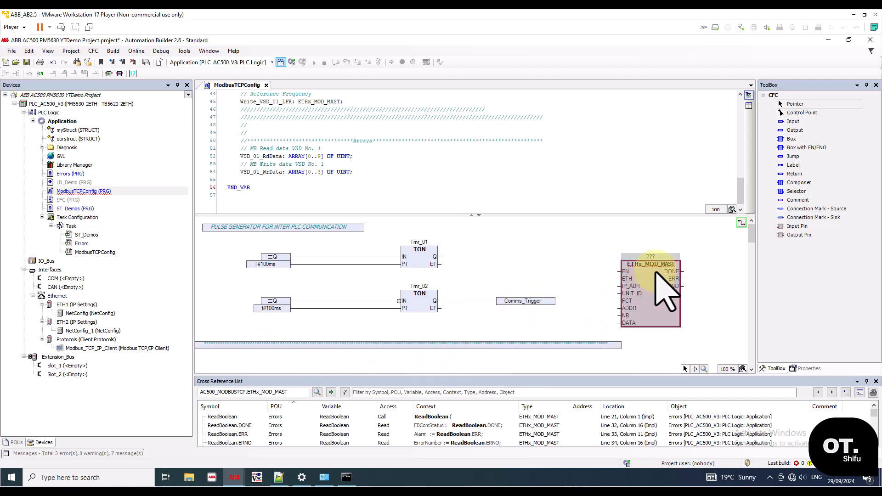
key(Delete)
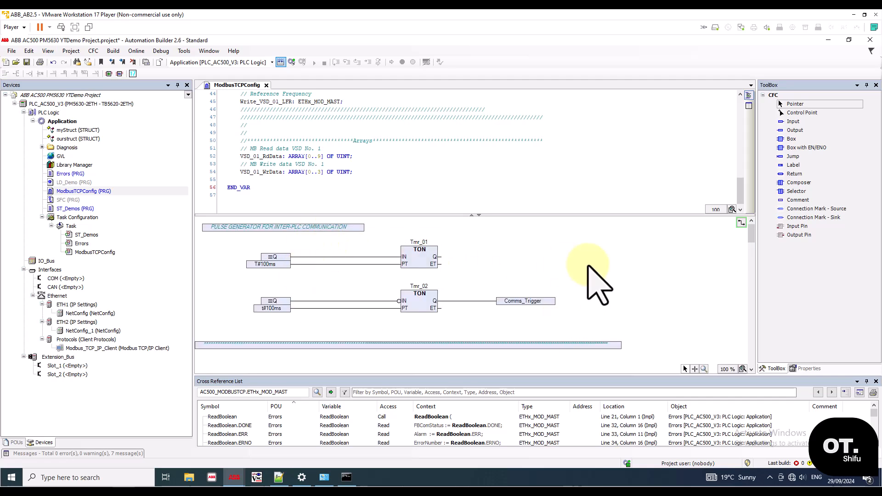
Step: Examine the WRITING TO VSD section, including the inputs of the Write_VSD_01_CMD and Write_VSD_01_LFR blocks
scroll(588, 271, down, 5)
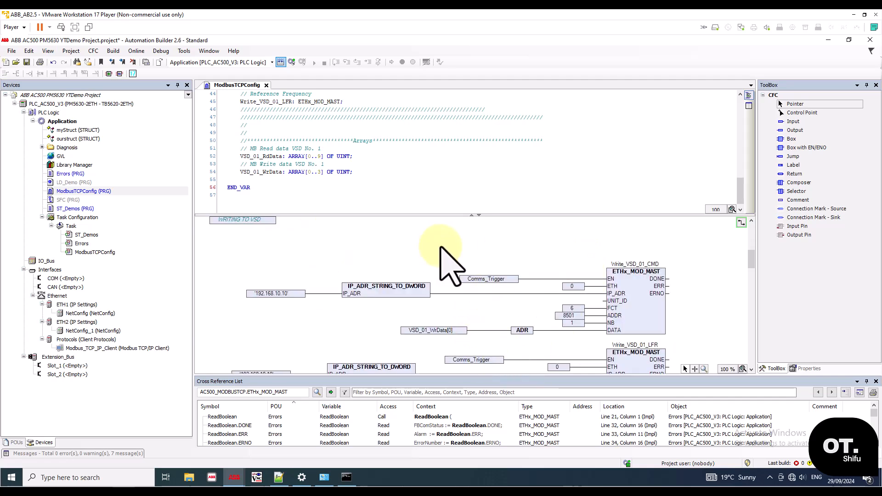
click(489, 279)
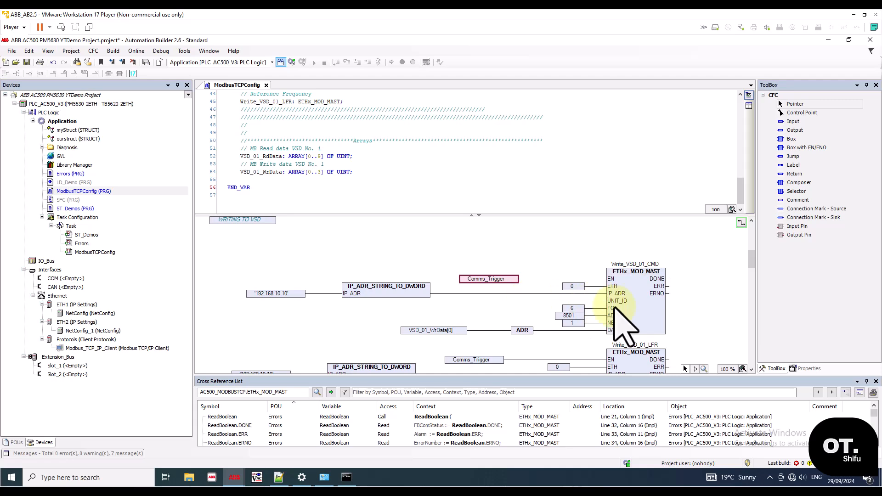
scroll(259, 266, up, 3)
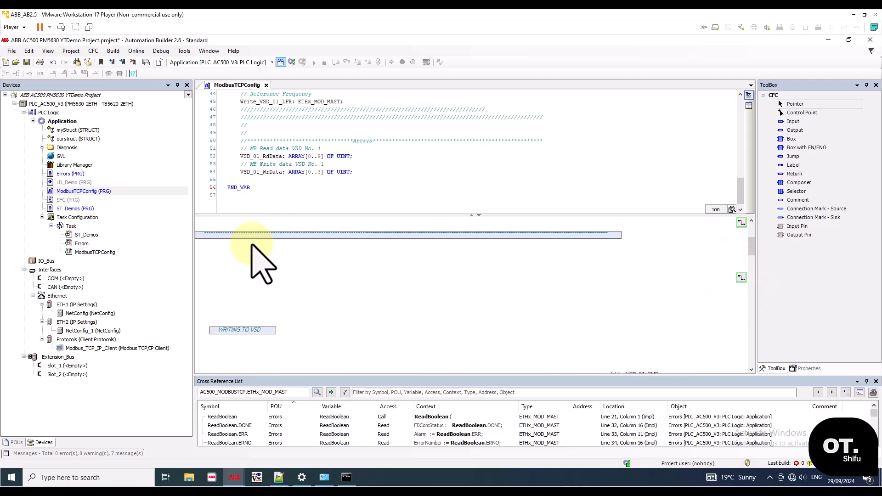
click(264, 275)
click(432, 271)
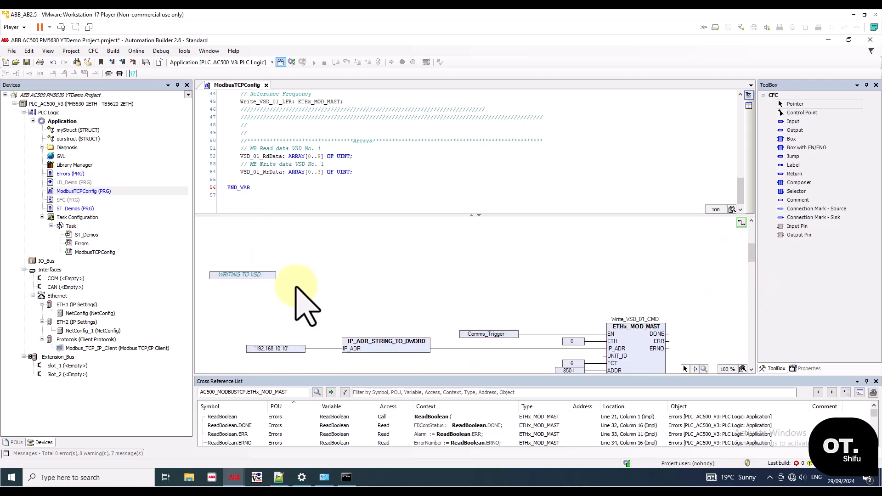
click(272, 275)
scroll(629, 305, down, 3)
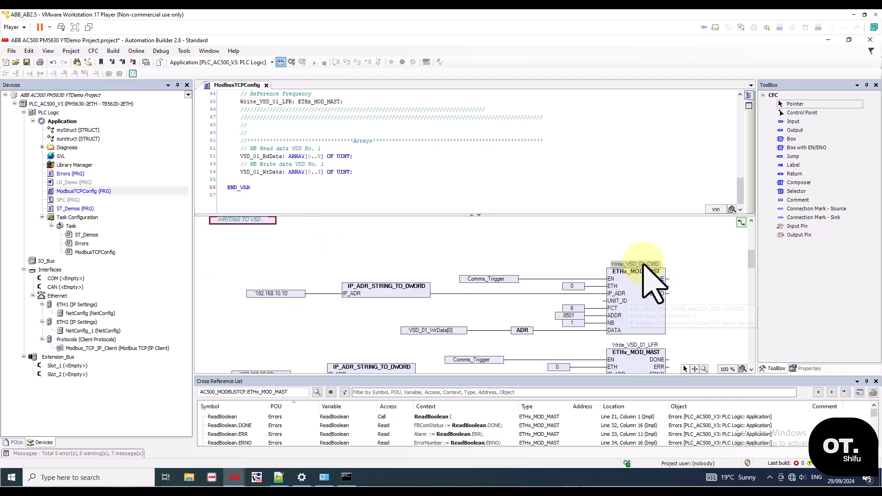
scroll(691, 294, down, 5)
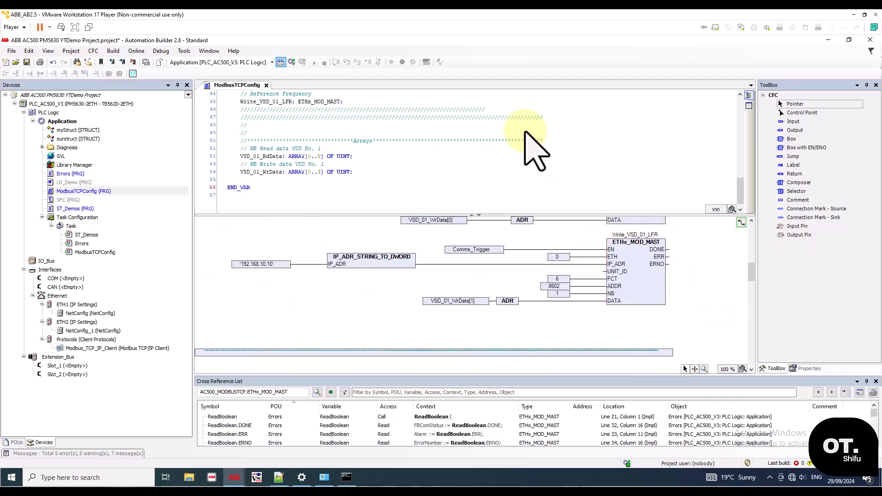
Step: Review the command register and reference frequency declarations under the "Writing to the VSD" comment
scroll(562, 147, up, 2)
scroll(562, 146, up, 5)
scroll(563, 147, down, 5)
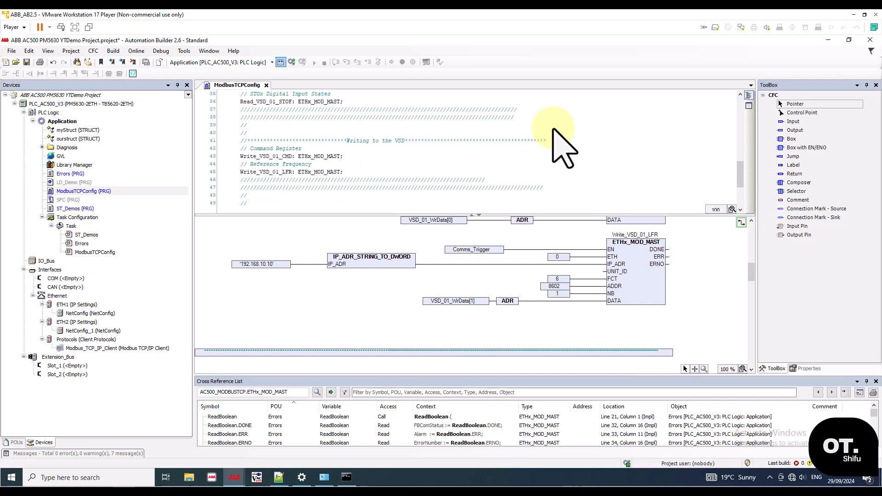
drag(346, 141, 388, 143)
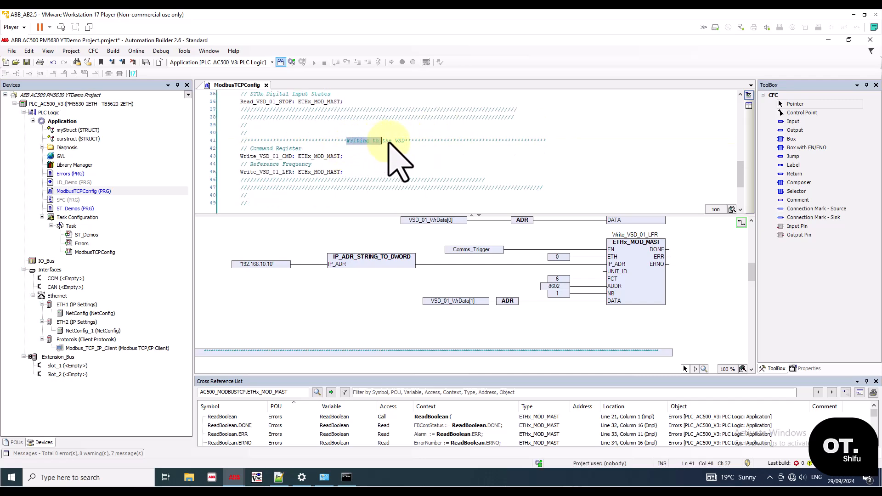
key(Down)
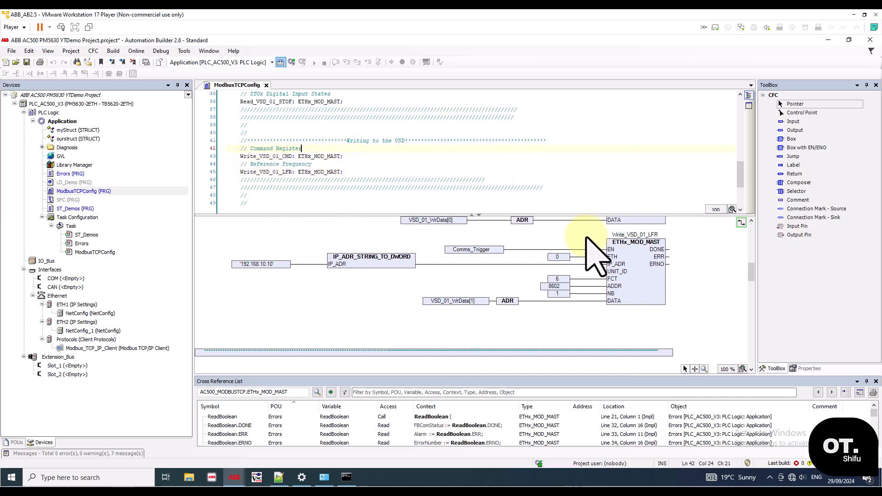
Step: Review the ETHx_MOD_MAST declarations for reading from the VSD, from the status register through the STOx digital input states
scroll(420, 123, up, 6)
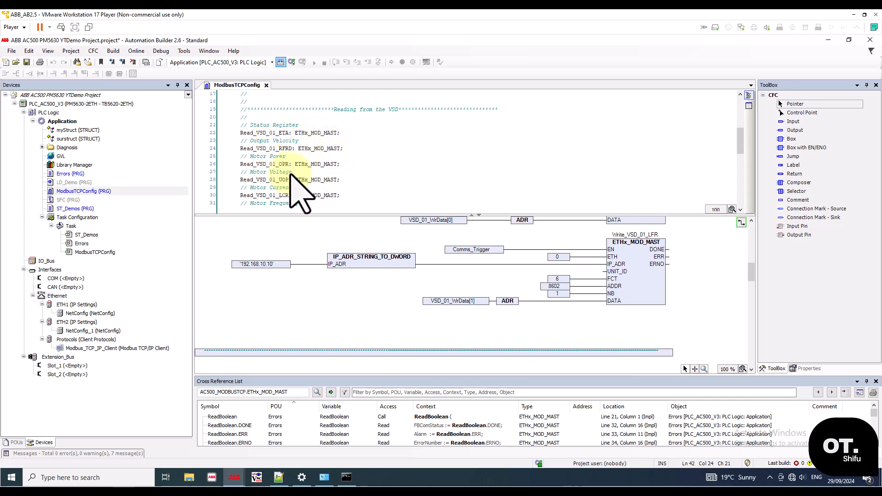
scroll(367, 165, down, 1)
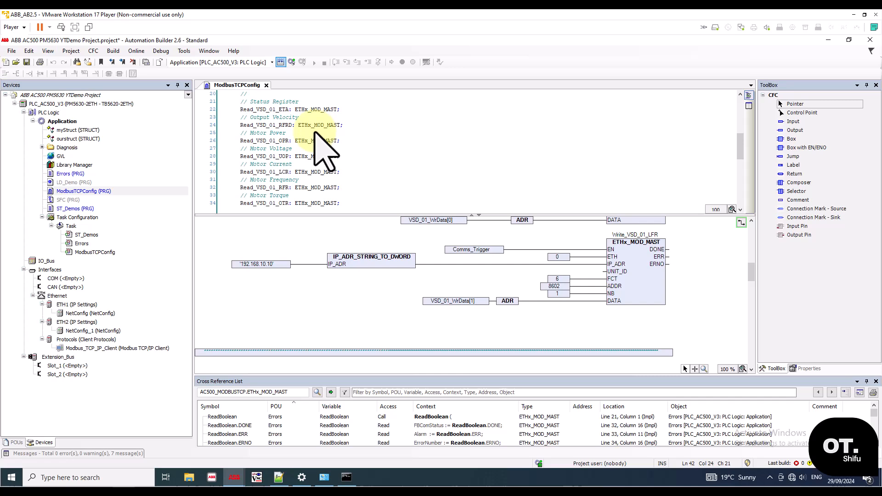
double_click(284, 140)
click(392, 153)
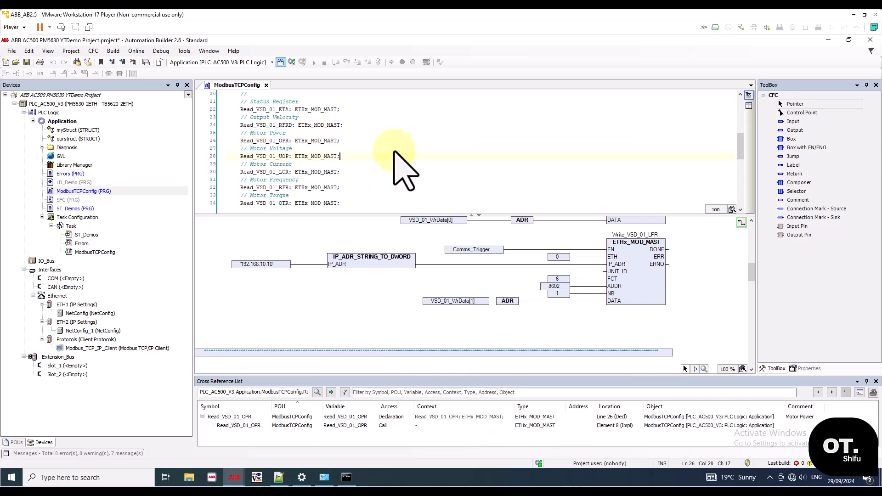
click(402, 158)
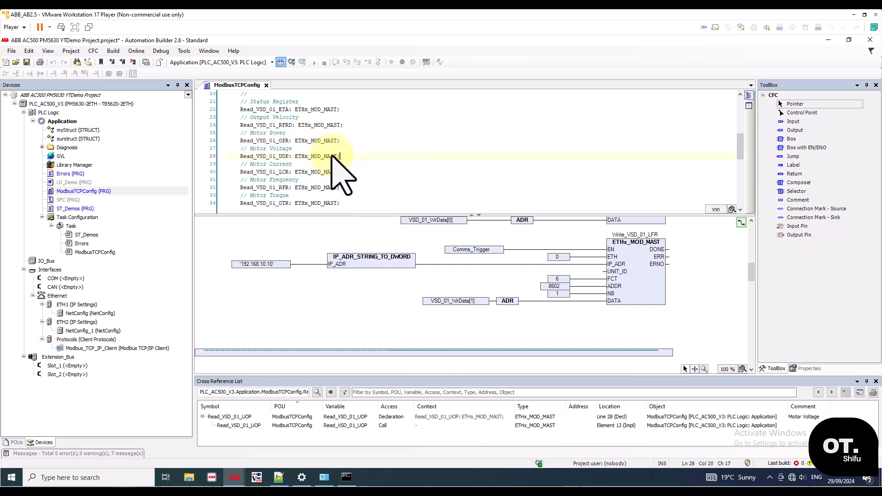
drag(279, 172, 290, 171)
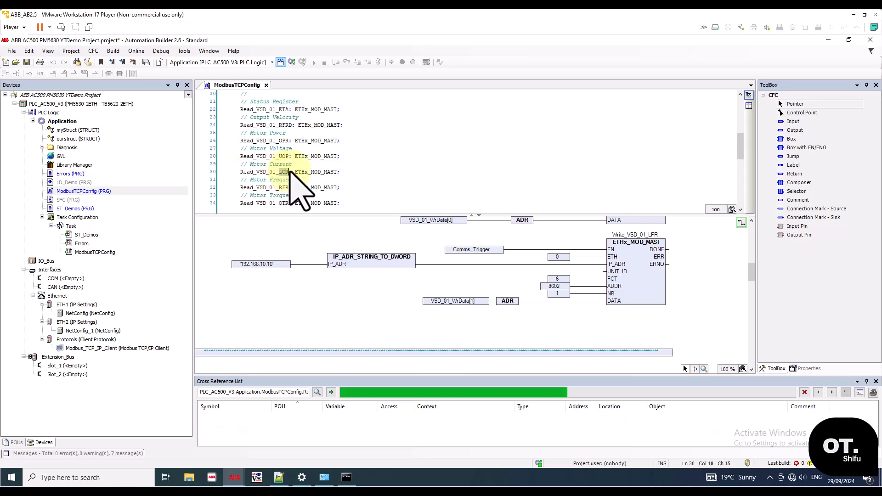
click(372, 158)
click(281, 187)
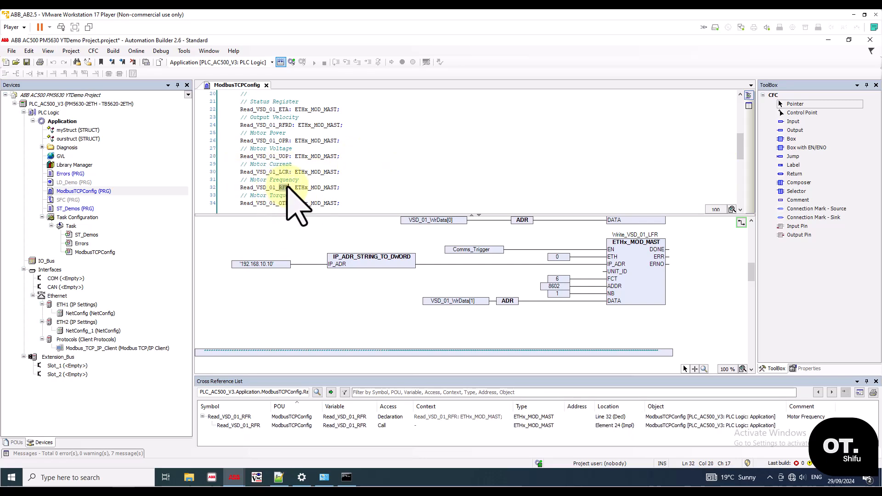
scroll(408, 162, down, 1)
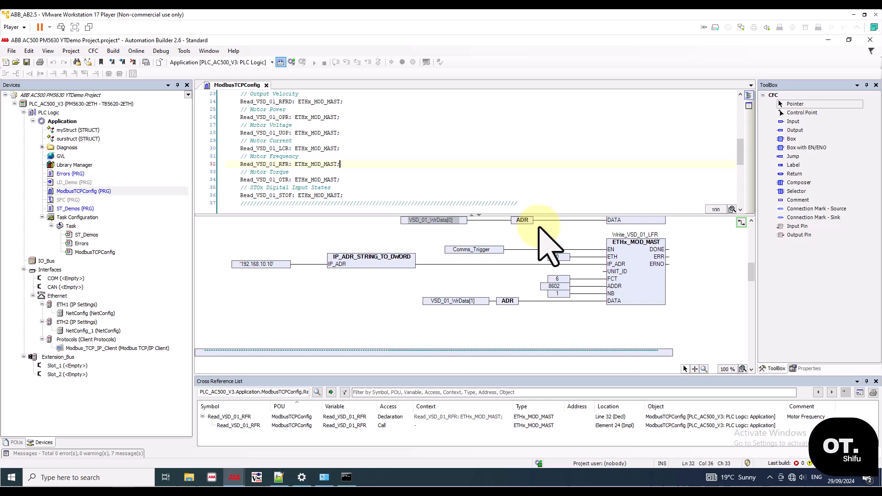
Step: Examine the READING FROM VSD section, checking the inputs of the Read_VSD_01_ETA, Read_VSD_01_RFRD and Read_VSD_01_OPR blocks
click(707, 255)
scroll(715, 287, down, 3)
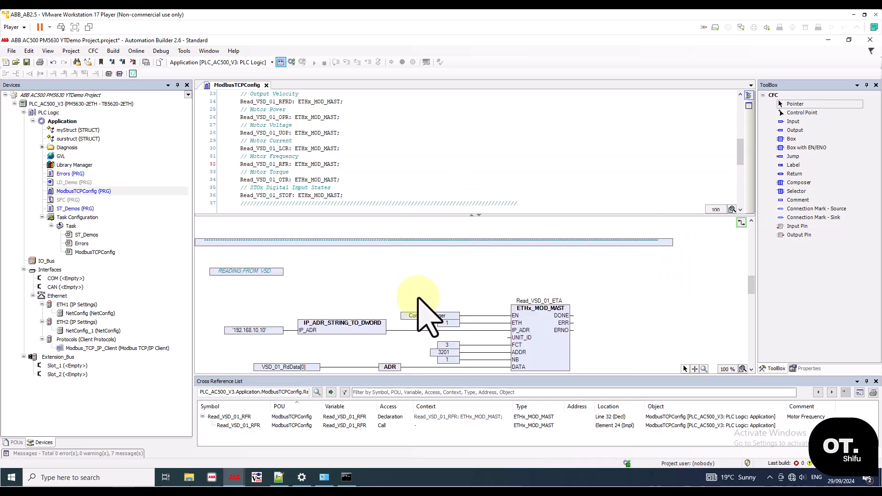
click(225, 271)
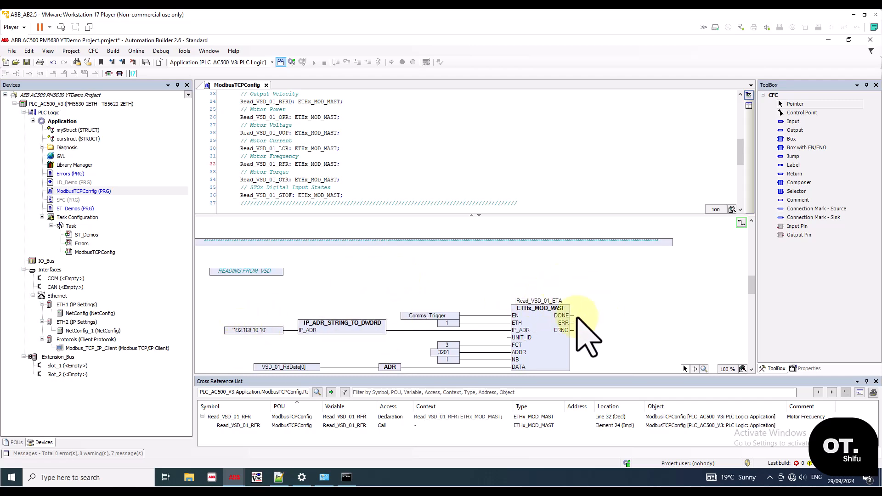
scroll(657, 330, down, 2)
click(564, 294)
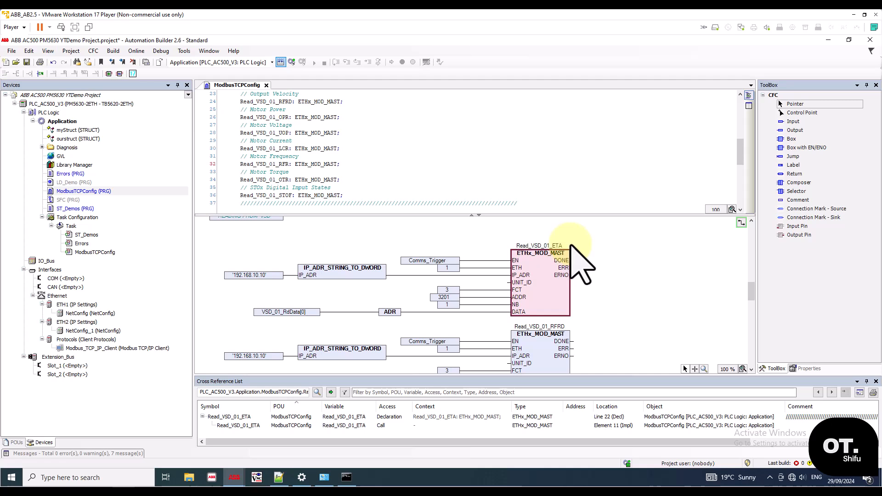
click(452, 297)
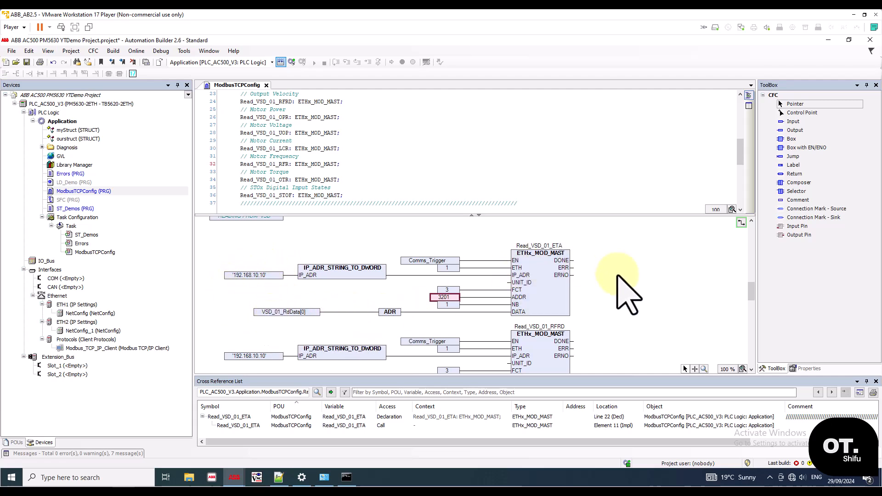
scroll(634, 303, down, 3)
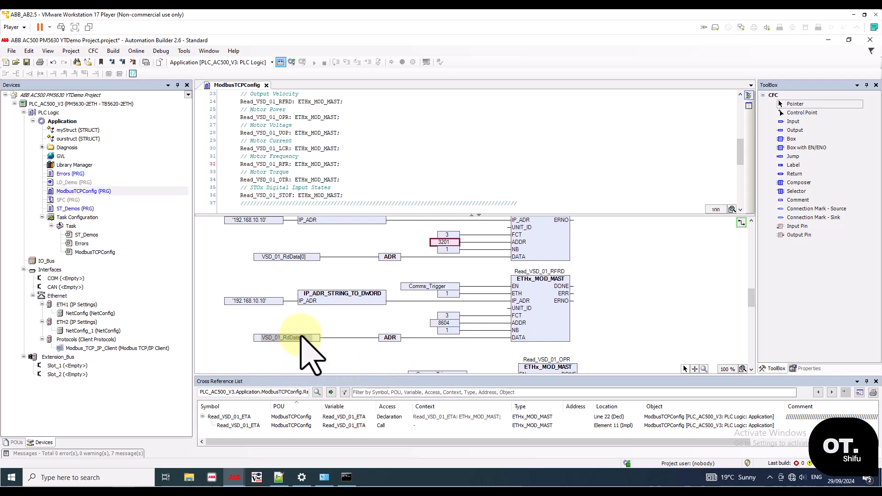
scroll(627, 317, down, 2)
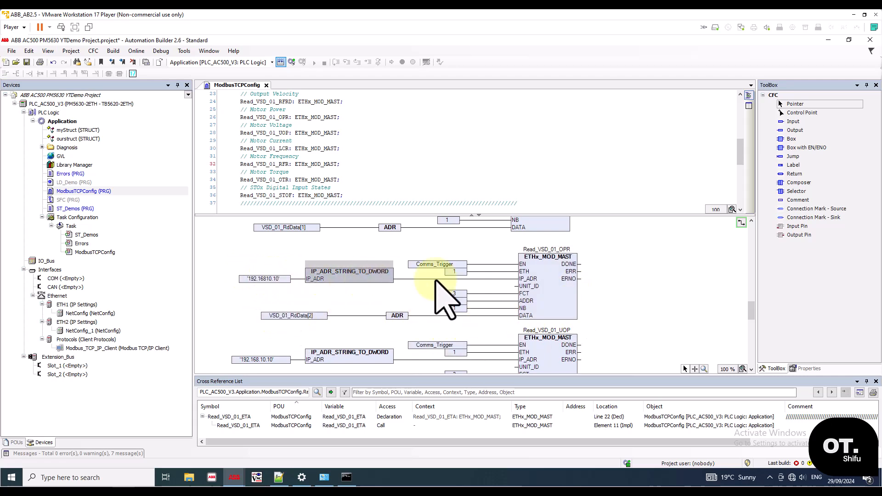
scroll(429, 164, down, 2)
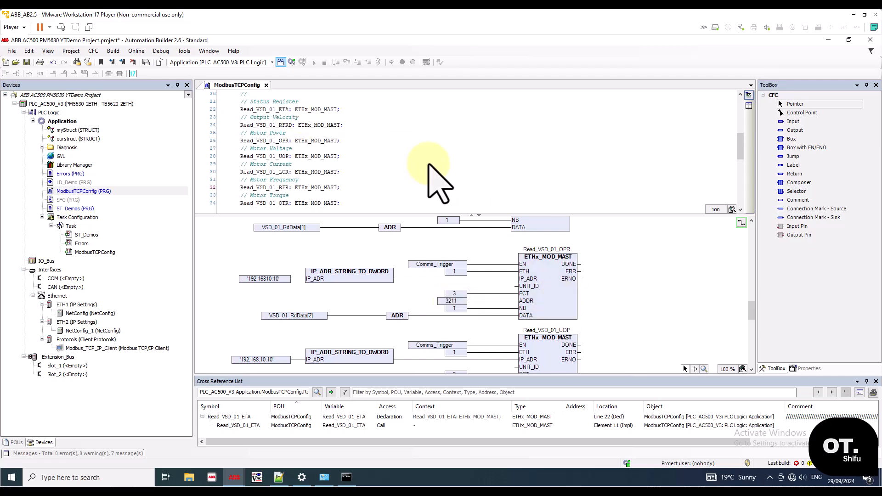
Step: Compare the VSD_01_RdData array declaration with the elements wired to the read blocks' DATA inputs
scroll(428, 163, down, 5)
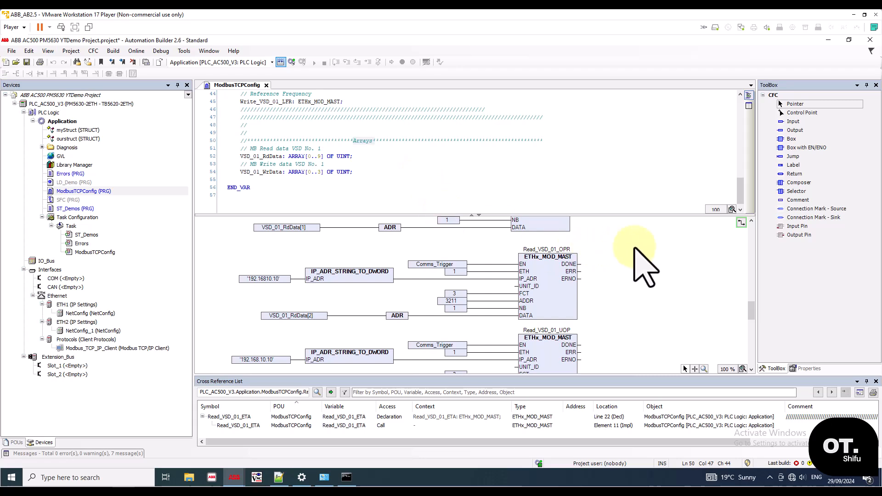
click(286, 316)
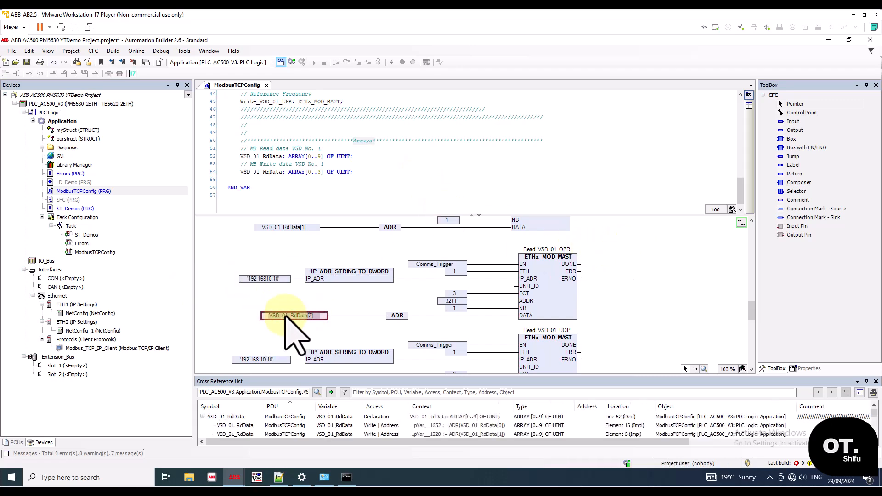
click(310, 228)
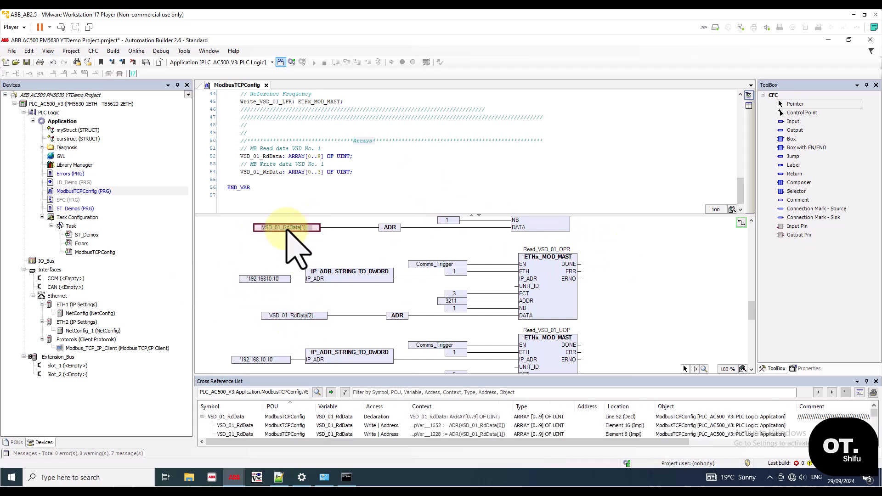
drag(240, 157, 388, 158)
click(388, 158)
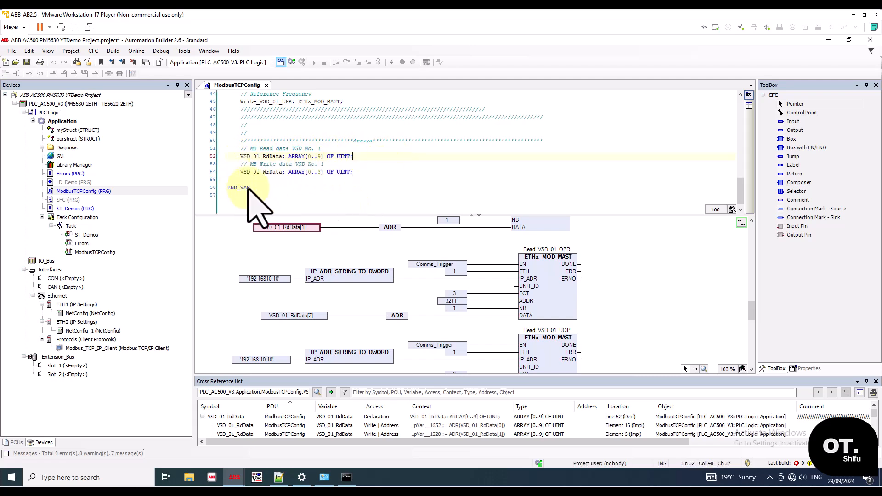
Step: Review the timer and Comms_Trigger declarations against the pulse generator network, continuing to the VSD read declarations
scroll(336, 164, up, 8)
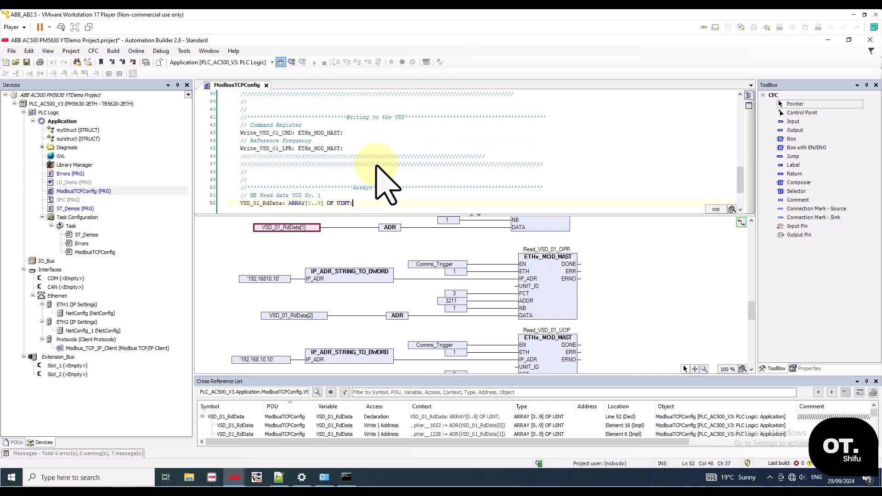
scroll(377, 167, up, 6)
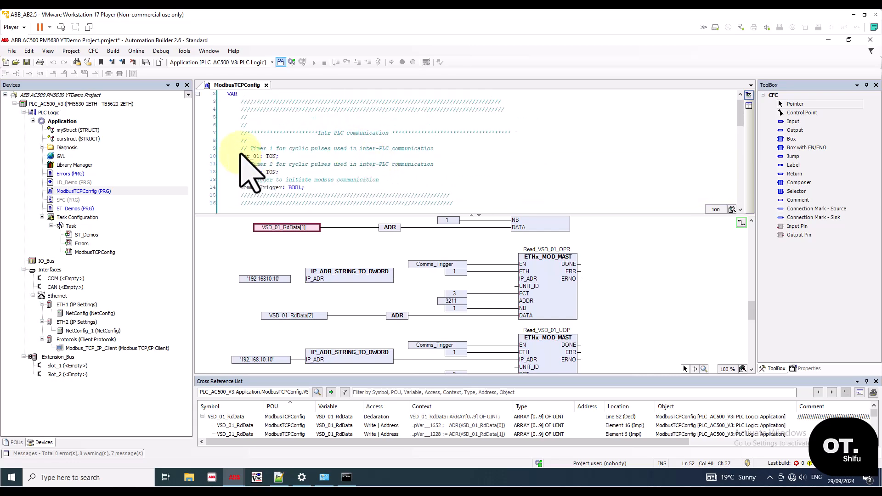
scroll(630, 305, up, 10)
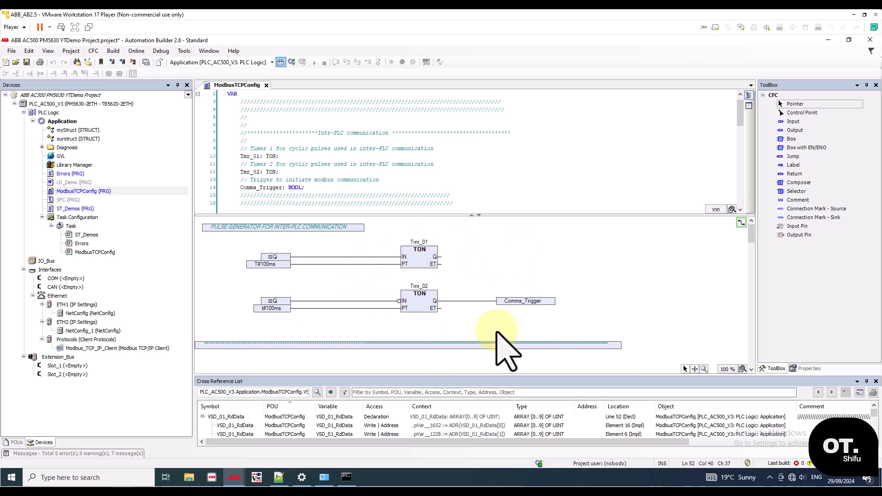
scroll(516, 154, down, 3)
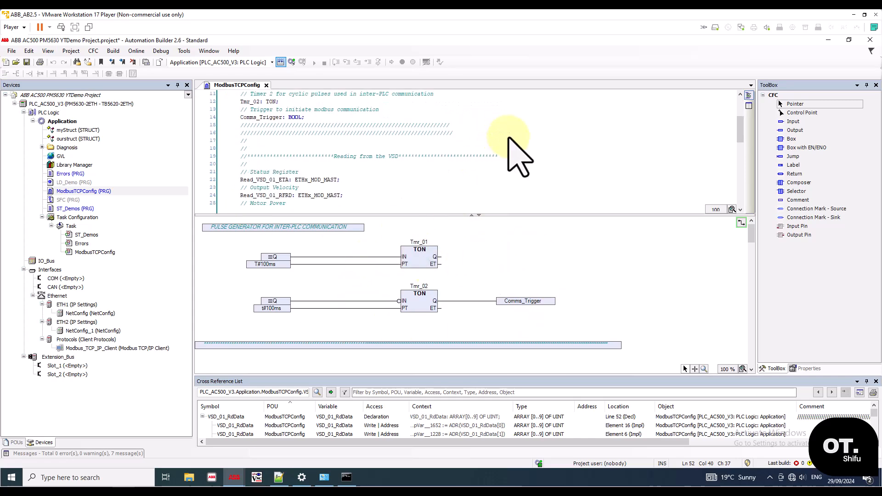
scroll(365, 183, down, 3)
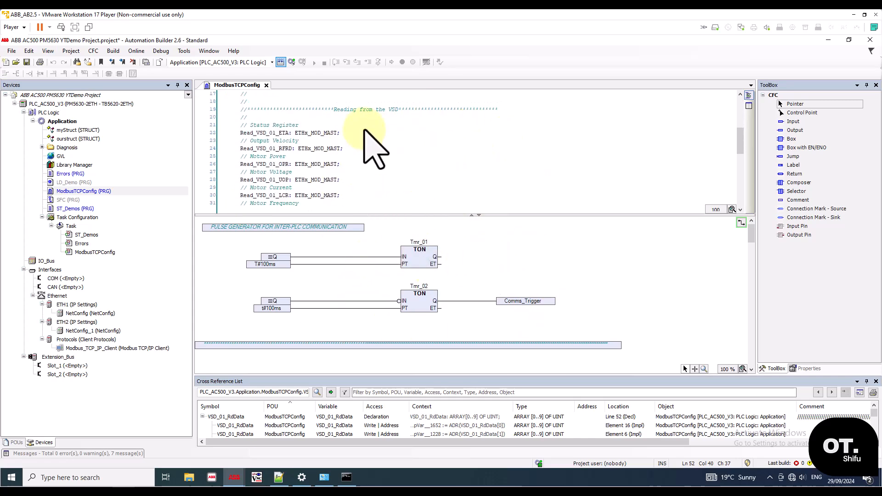
Step: Look through the diagram from the WRITING TO VSD section to the Read_VSD_01_UOP and Read_VSD_01_LCR blocks
scroll(683, 321, down, 10)
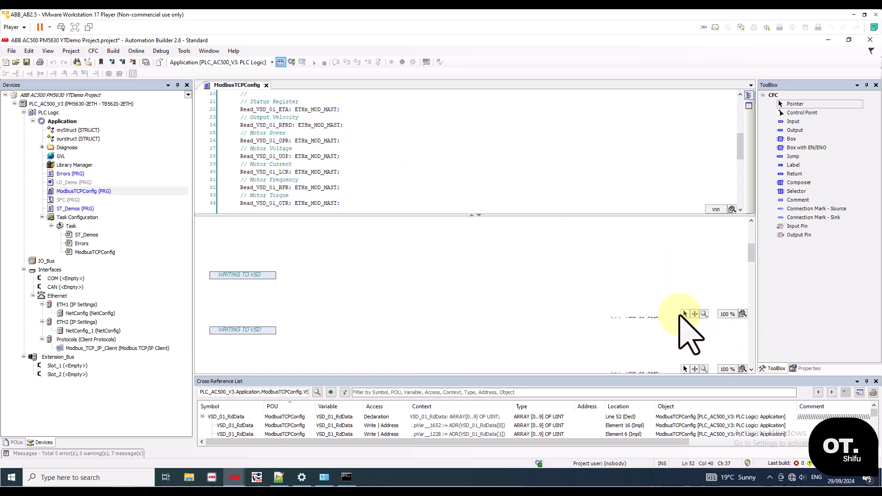
scroll(561, 246, down, 2)
scroll(272, 260, up, 1)
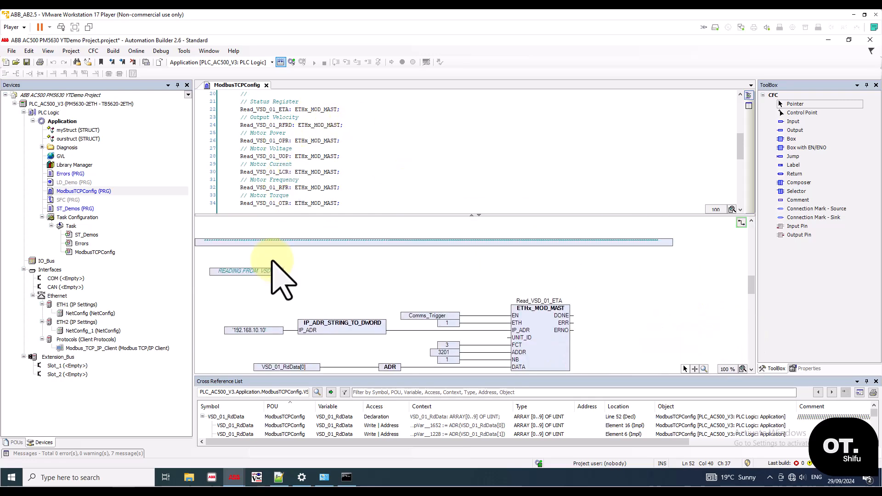
scroll(531, 275, down, 10)
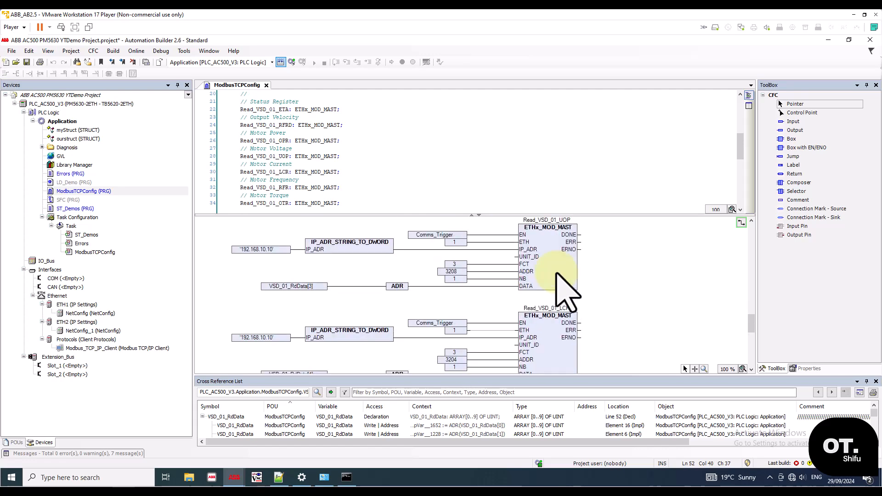
Step: Look through the remaining read blocks down to Read_VSD_01_STOF, returning to the pulse generator network with the declarations temporarily hidden
scroll(659, 305, down, 8)
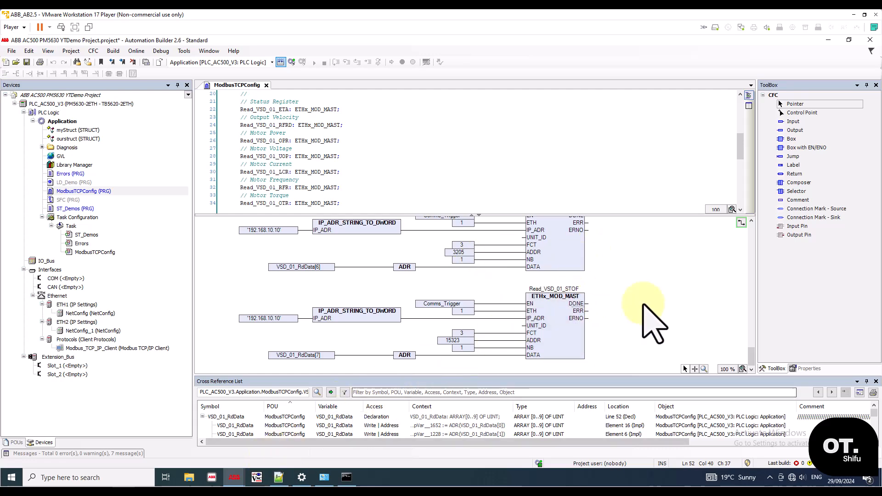
scroll(618, 298, up, 10)
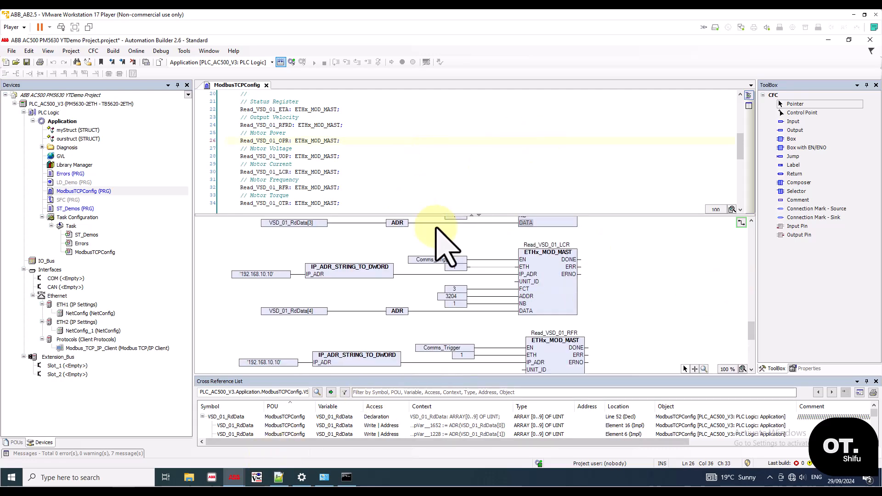
click(474, 214)
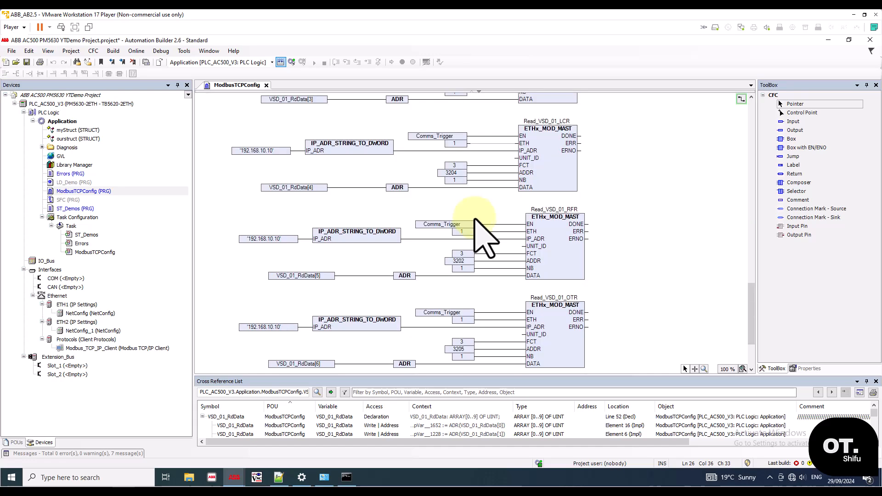
scroll(721, 239, up, 10)
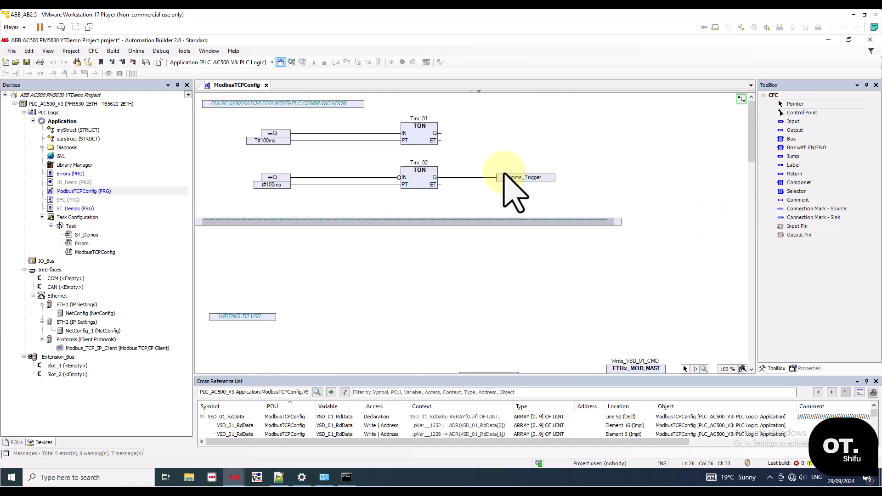
click(438, 272)
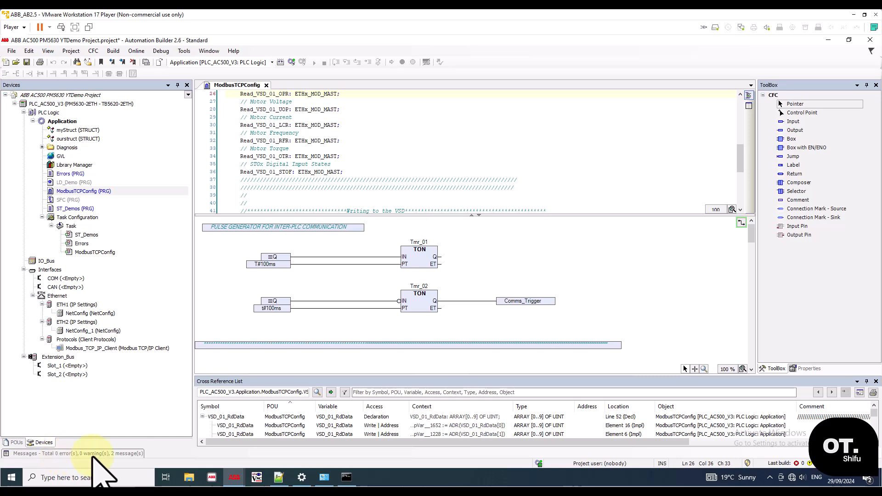
Step: Log in to the PLC, download the latest code to replace the running application, and start it
click(299, 60)
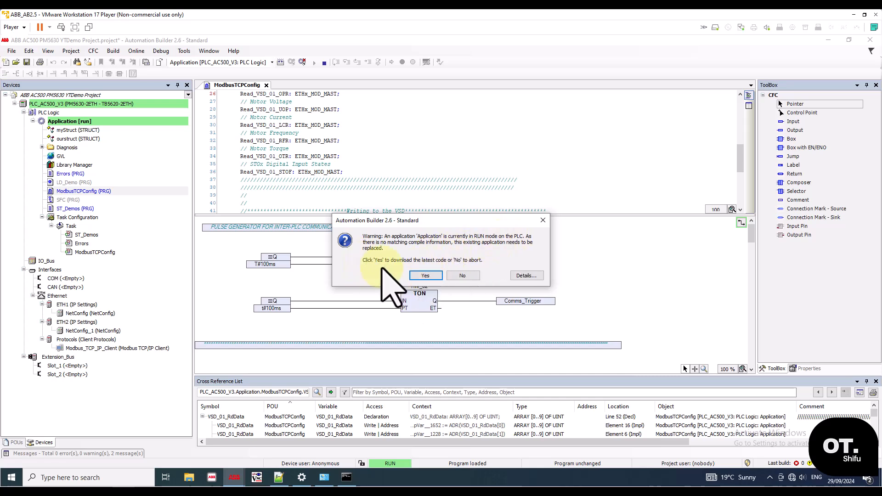
click(427, 276)
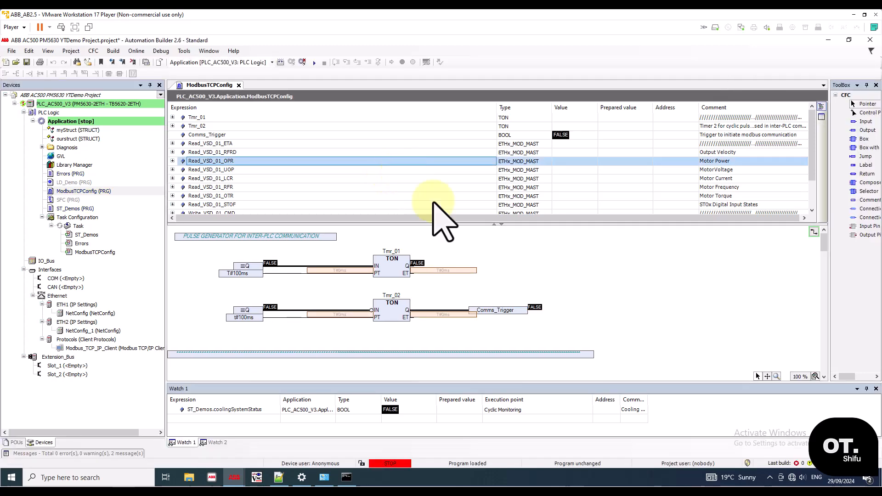
click(314, 63)
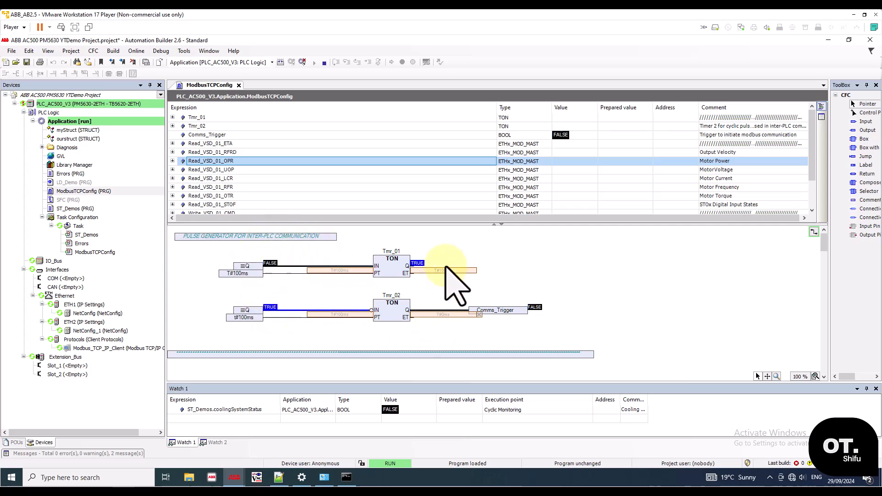
Step: Monitor the DONE, ERR and ERNO outputs of the ETHx_MOD_MAST write and read blocks down to Read_VSD_01_UOP
scroll(671, 285, down, 5)
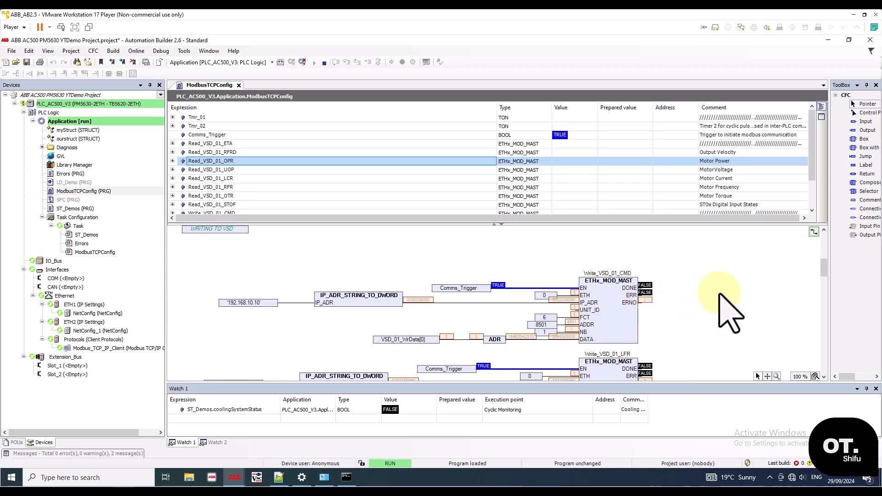
scroll(719, 294, down, 3)
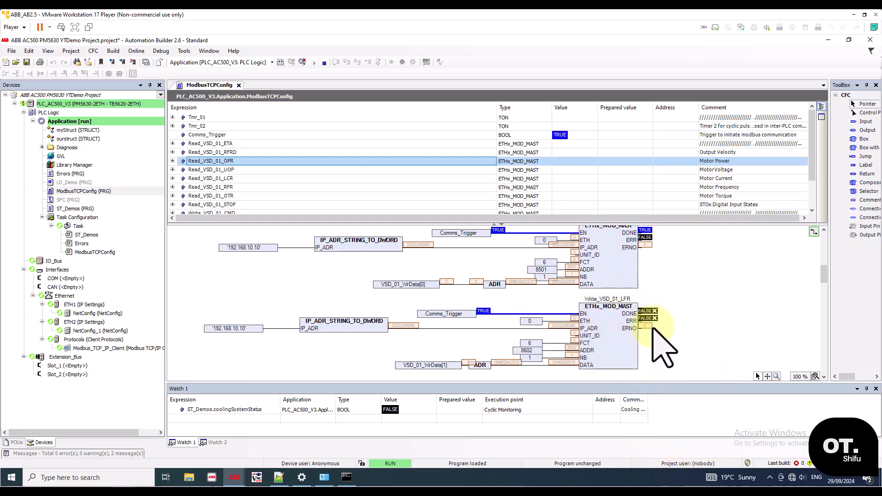
scroll(719, 305, down, 10)
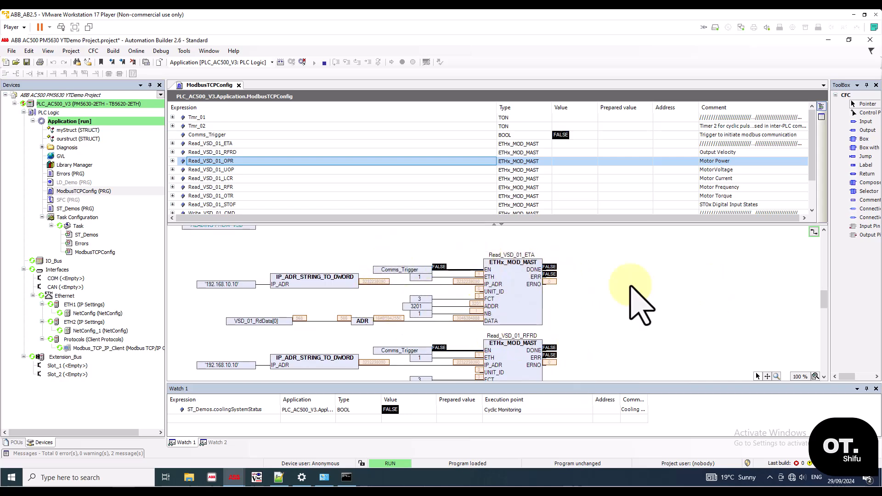
scroll(690, 265, down, 4)
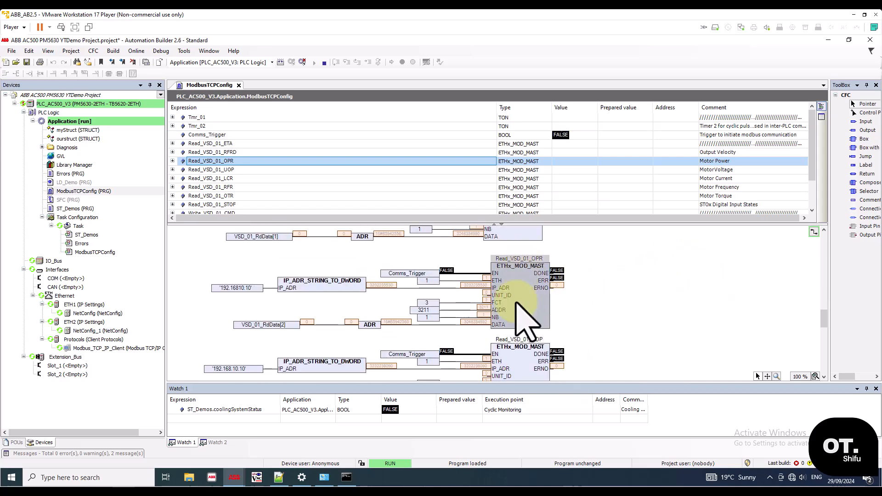
scroll(716, 292, down, 4)
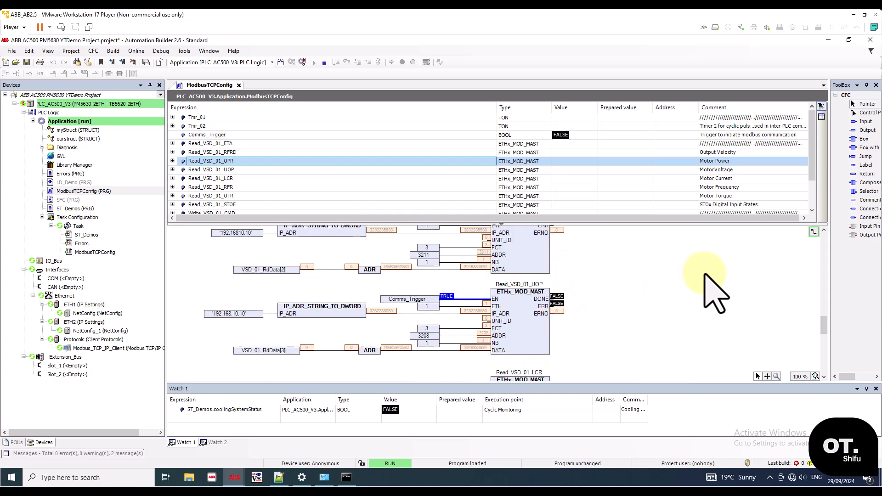
Step: Find the VSD_01_RdData and VSD_01_WrData arrays in the online variable list and expand VSD_01_RdData
scroll(692, 312, up, 2)
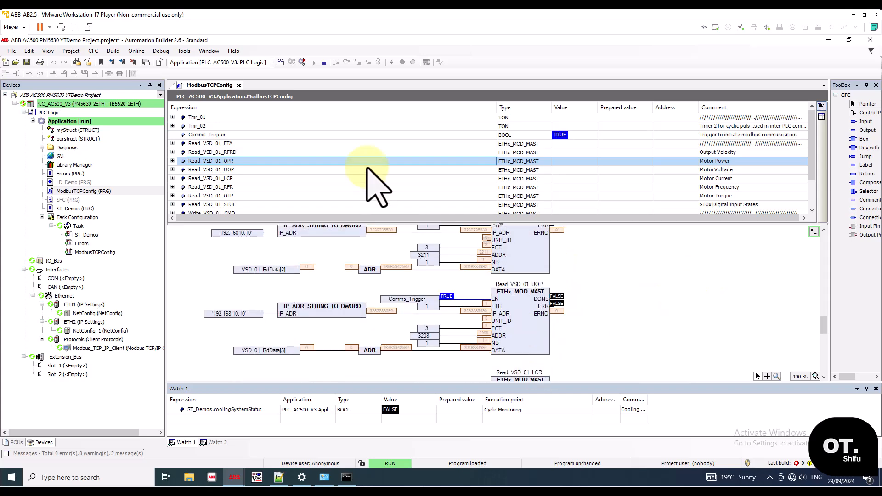
scroll(374, 184, down, 2)
click(237, 195)
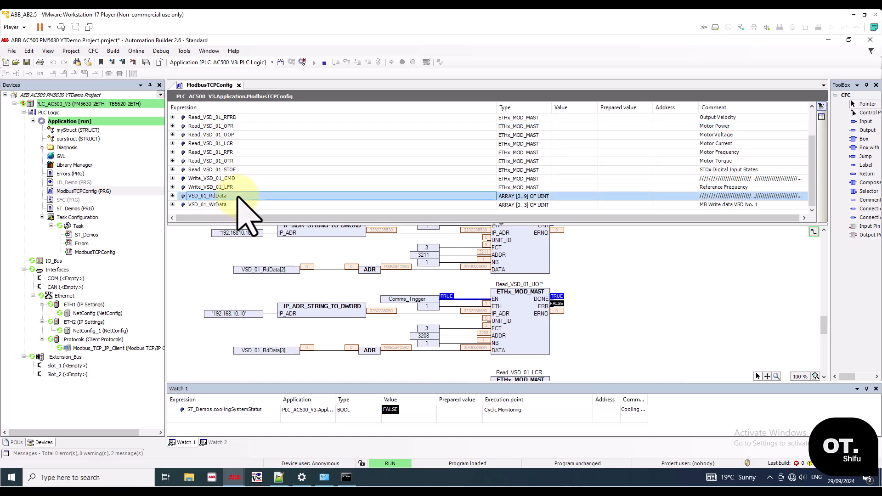
click(256, 211)
click(227, 205)
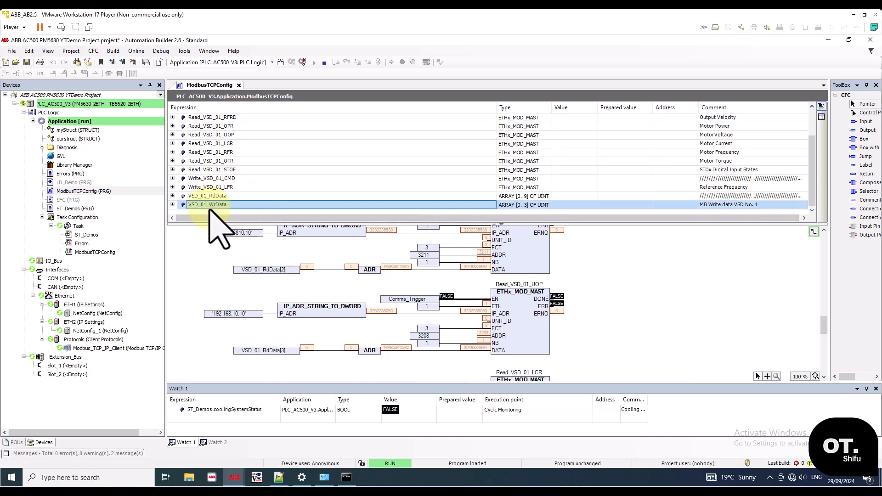
click(306, 196)
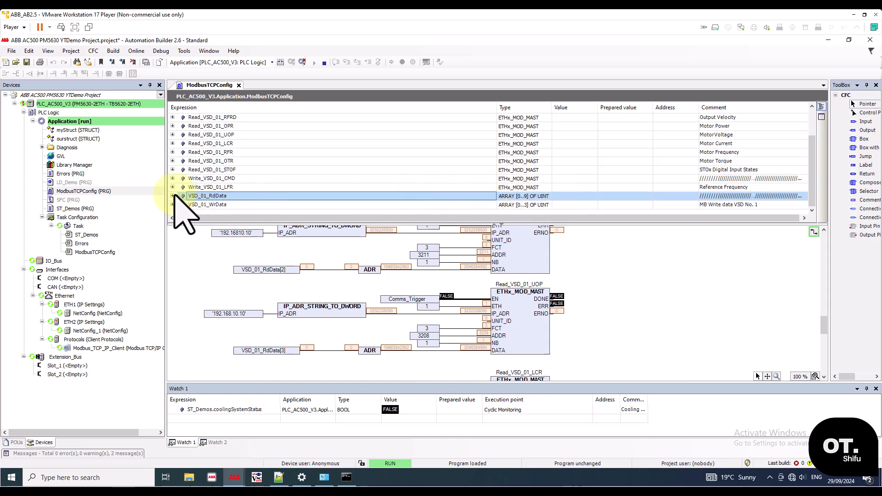
scroll(443, 183, down, 3)
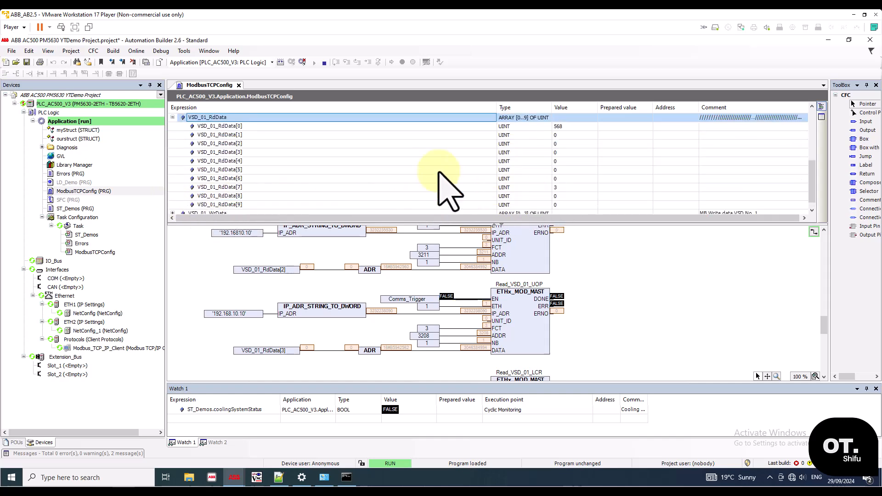
Step: Enlarge the variable list slightly and inspect the live VSD_01_RdData values, particularly elements [0] and [7]
scroll(450, 174, down, 1)
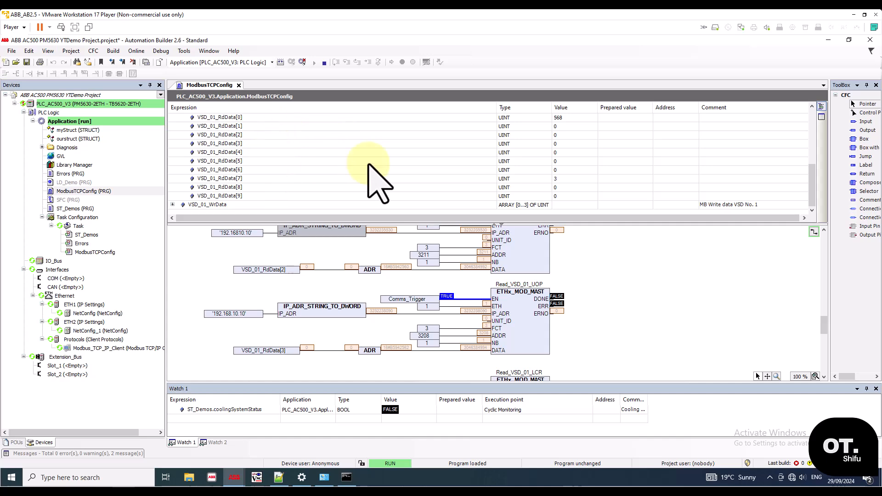
drag(448, 224, 447, 231)
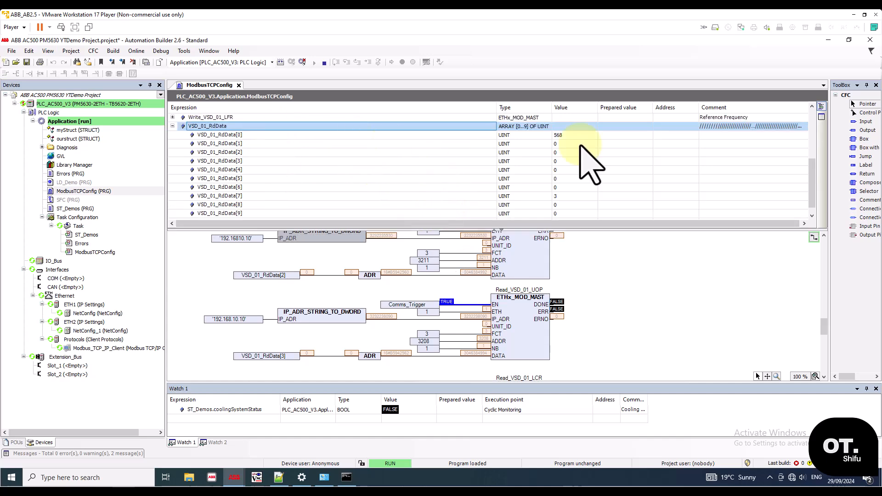
drag(812, 178, 811, 180)
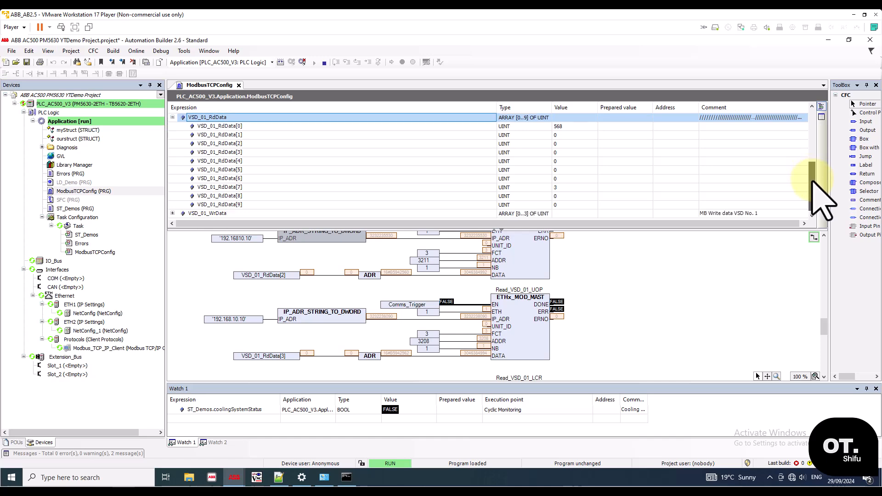
click(218, 125)
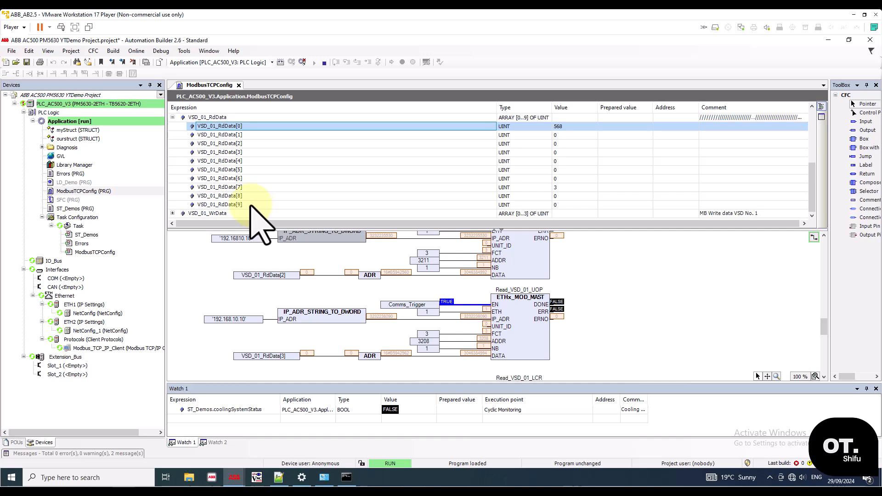
click(249, 187)
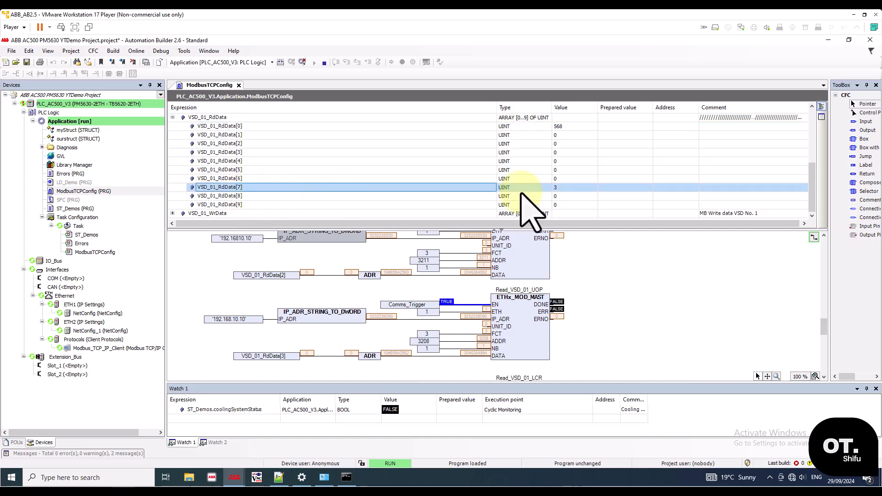
click(570, 186)
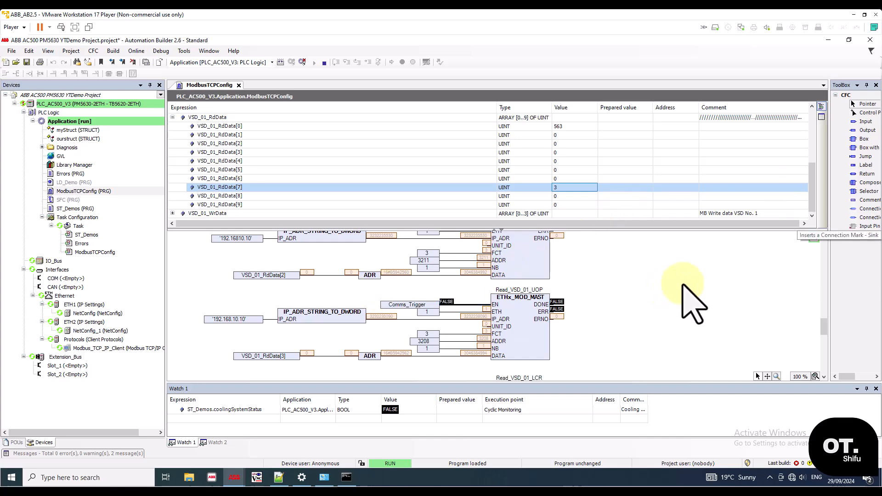
Step: Check the online status and DATA sources of the Write_VSD_01_CMD and Write_VSD_01_LFR blocks under WRITING TO VSD
scroll(678, 303, up, 10)
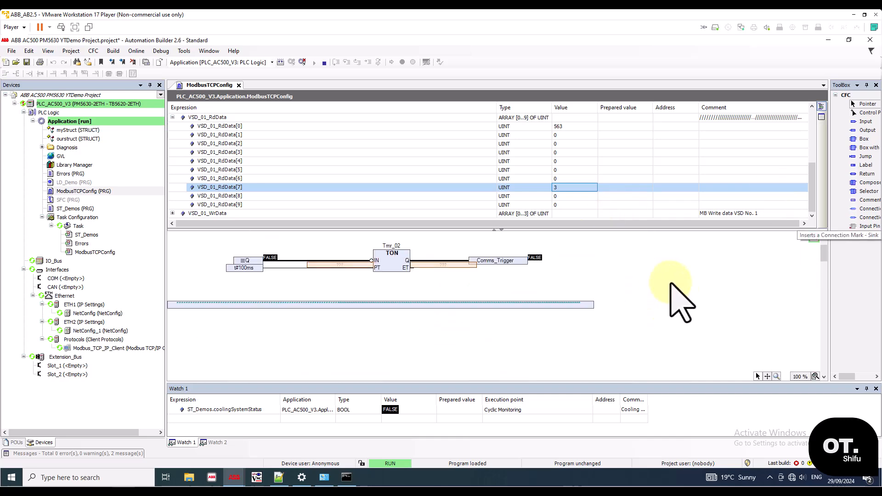
scroll(608, 297, down, 6)
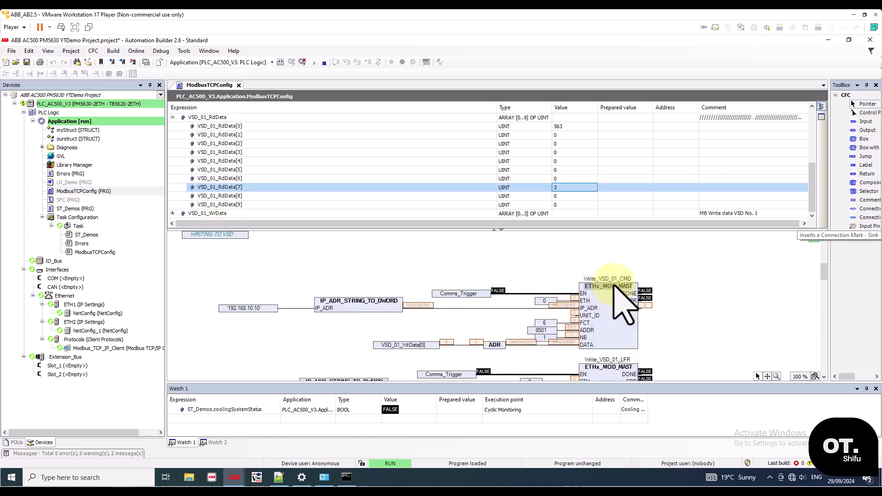
click(697, 296)
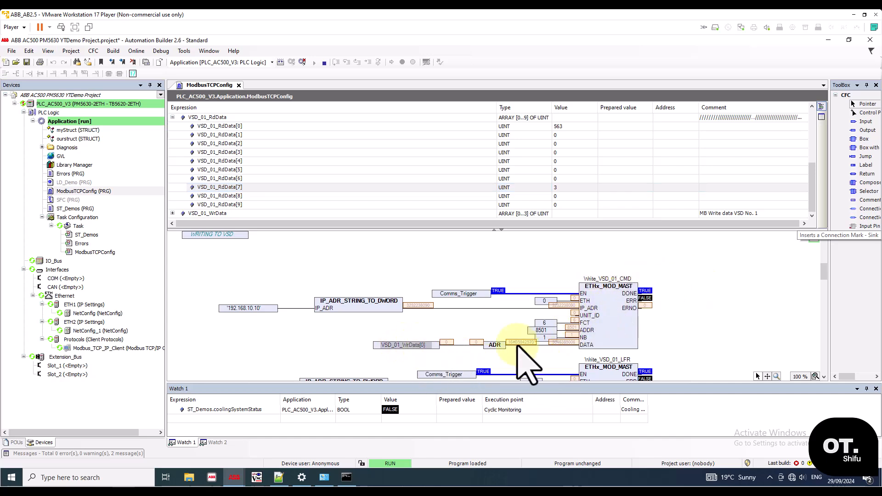
scroll(718, 298, down, 3)
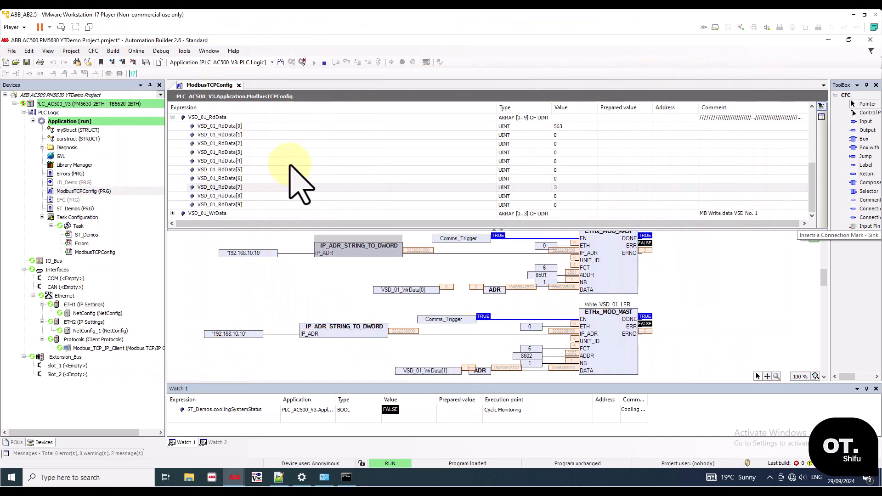
Step: Collapse VSD_01_RdData, expand VSD_01_WrData, and write 1500 to VSD_01_WrData[1], the reference frequency data for Write_VSD_01_LFR
click(173, 117)
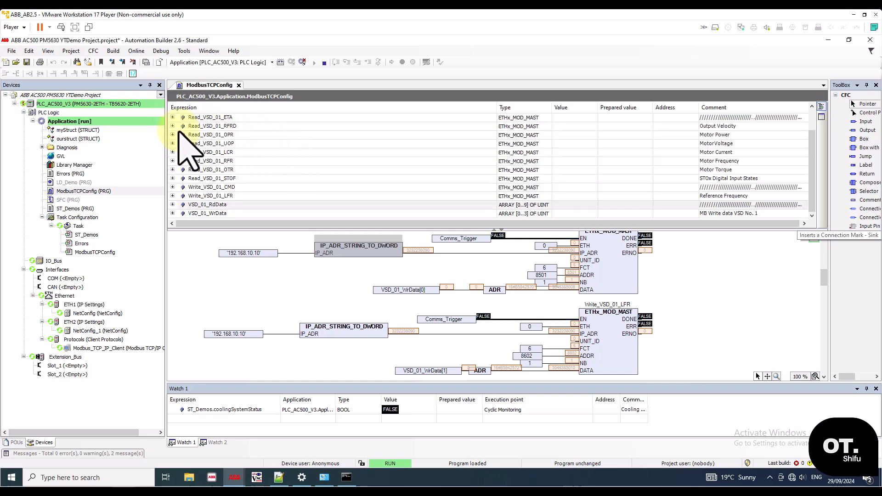
click(172, 214)
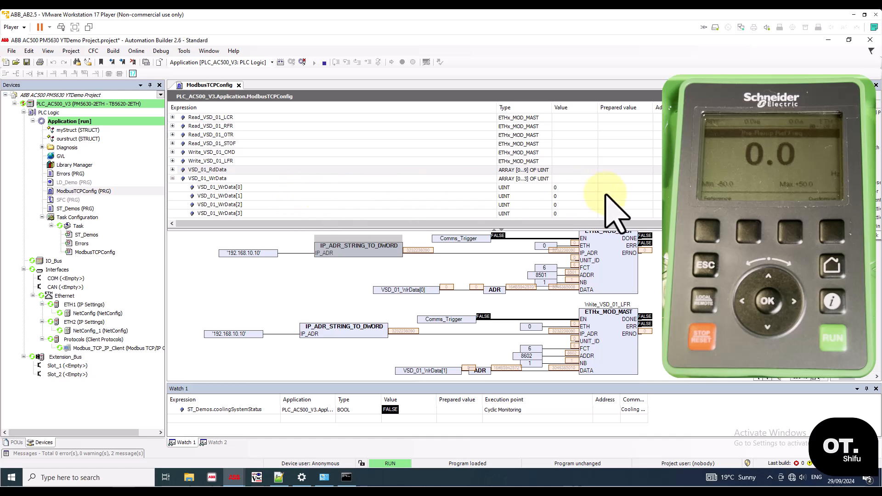
click(624, 196)
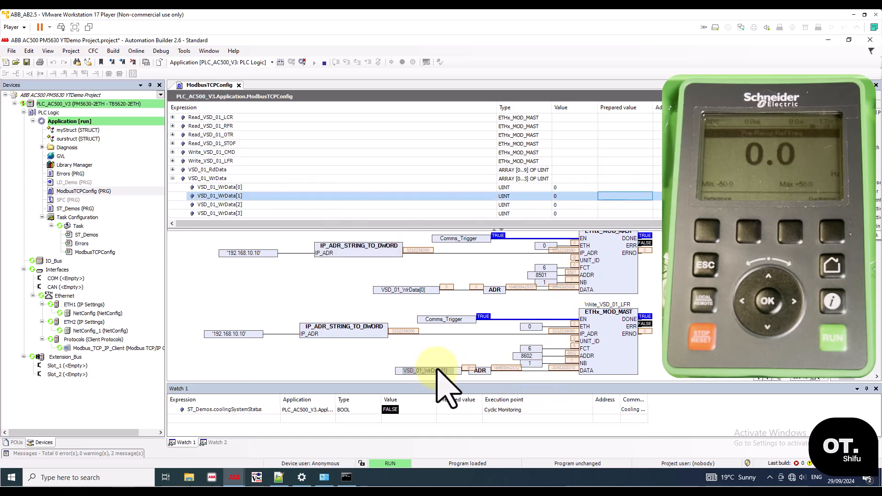
click(605, 326)
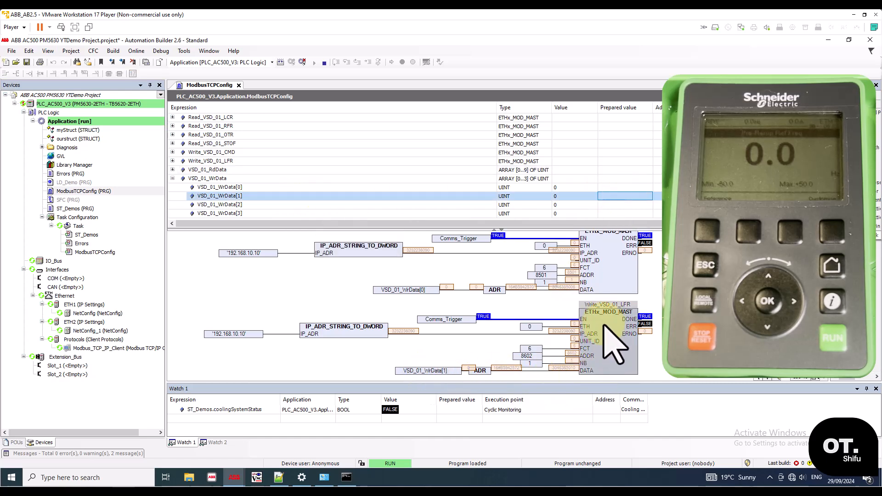
click(618, 195)
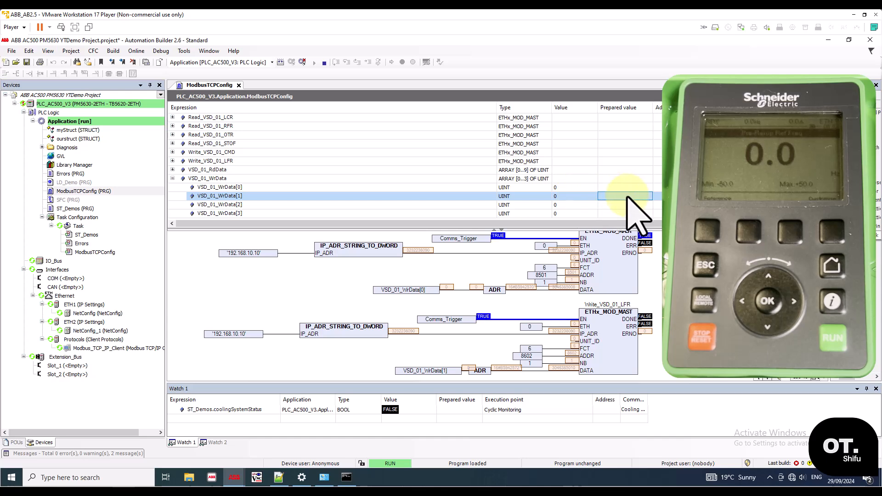
click(627, 197)
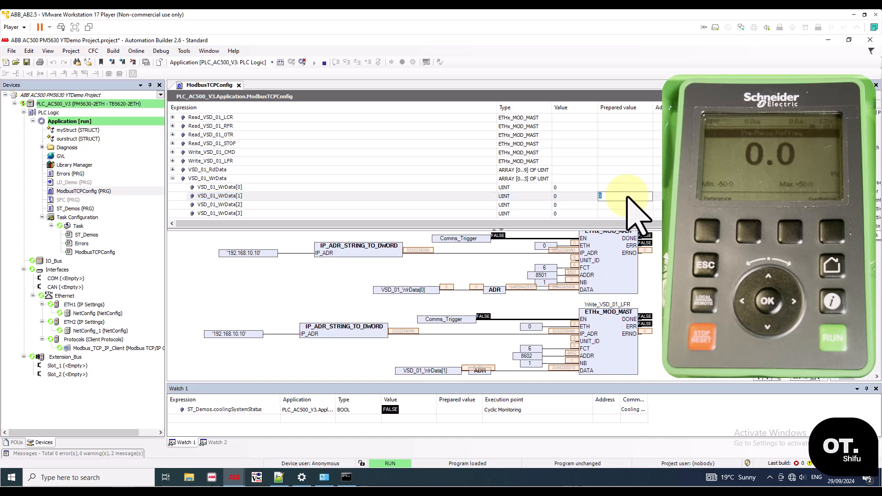
text(1500)
key(Return)
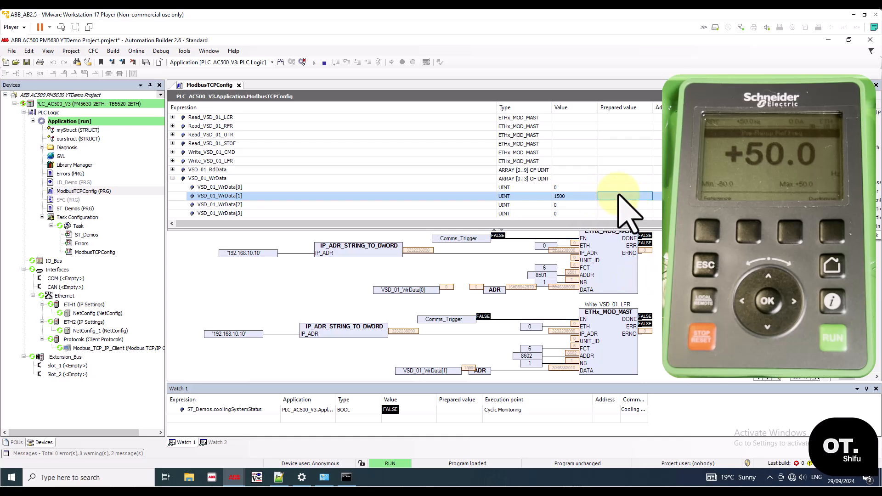
Step: Write 750 to VSD_01_WrData[1], the drive's reference frequency data
click(619, 196)
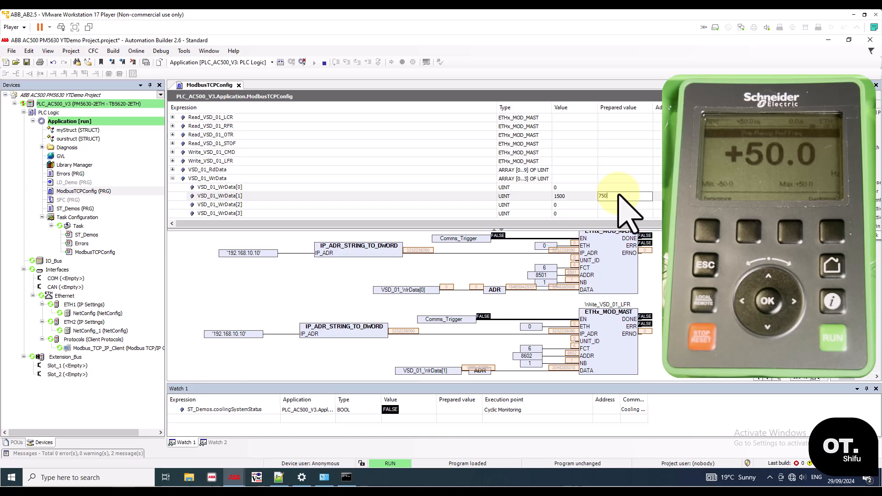
key(Return)
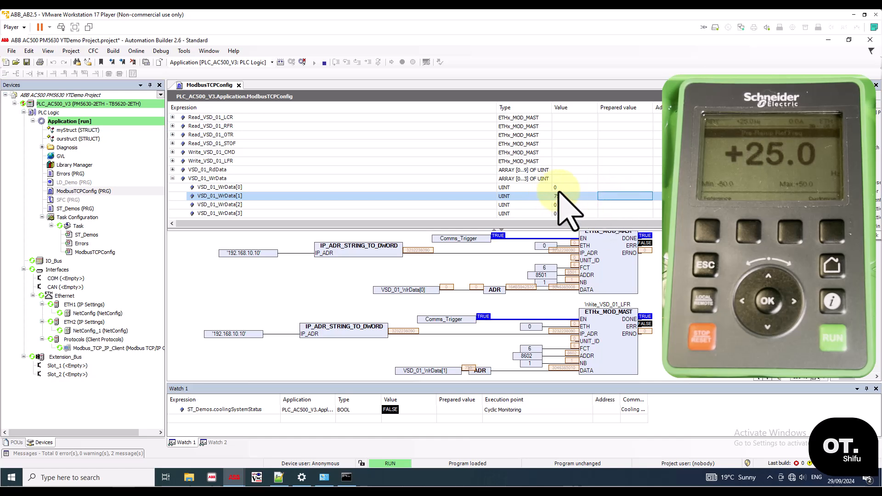
Step: Write 11 to VSD_01_WrData[0], the command data used by the Write_VSD_01_CMD block, to run the drive
click(622, 186)
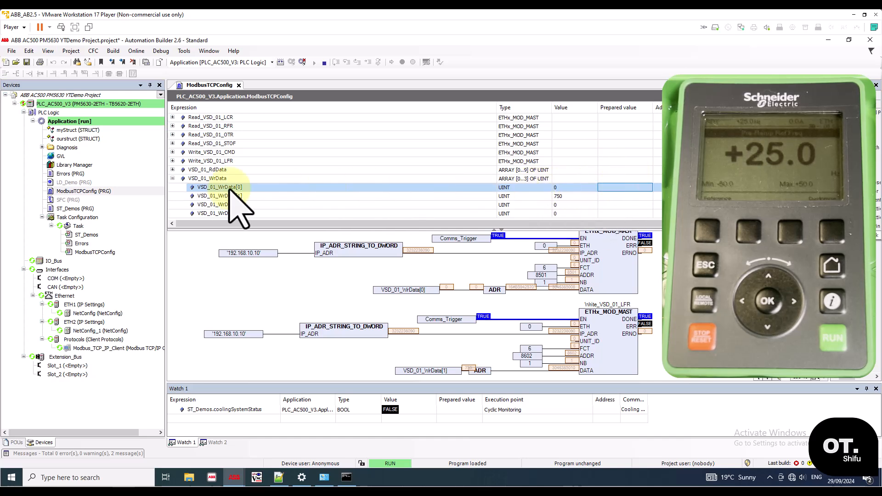
scroll(482, 266, up, 2)
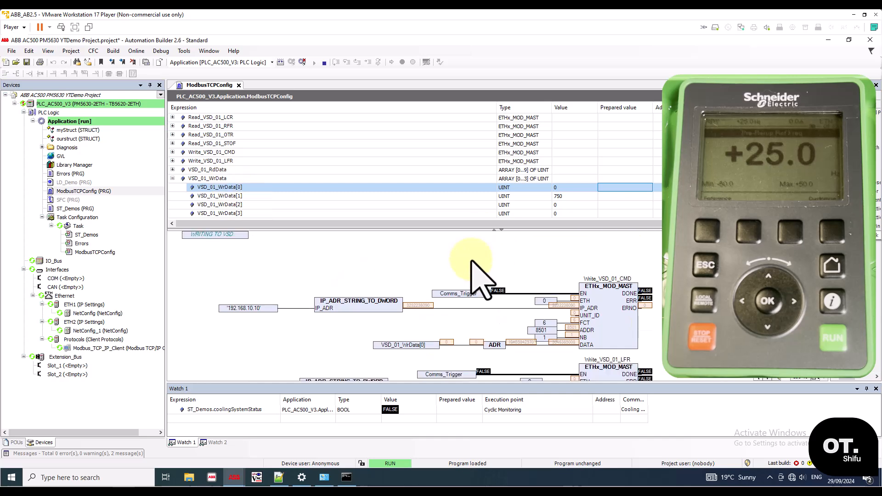
click(414, 345)
click(623, 187)
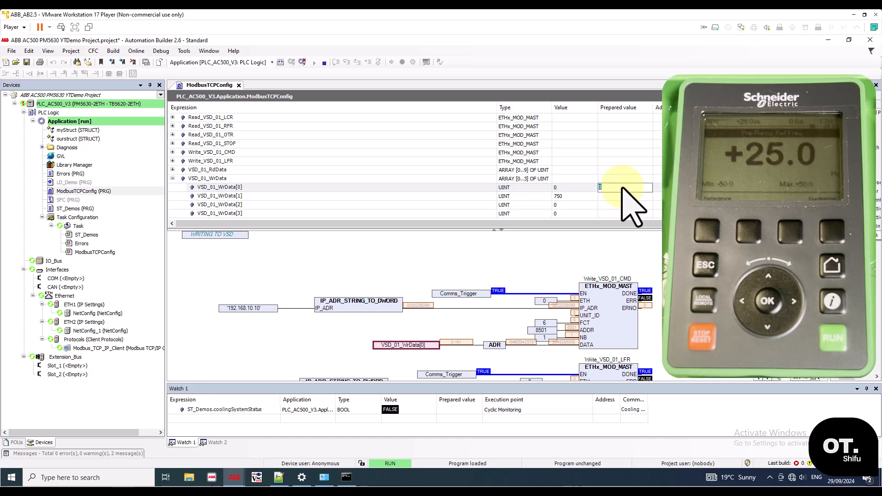
text(11)
key(Return)
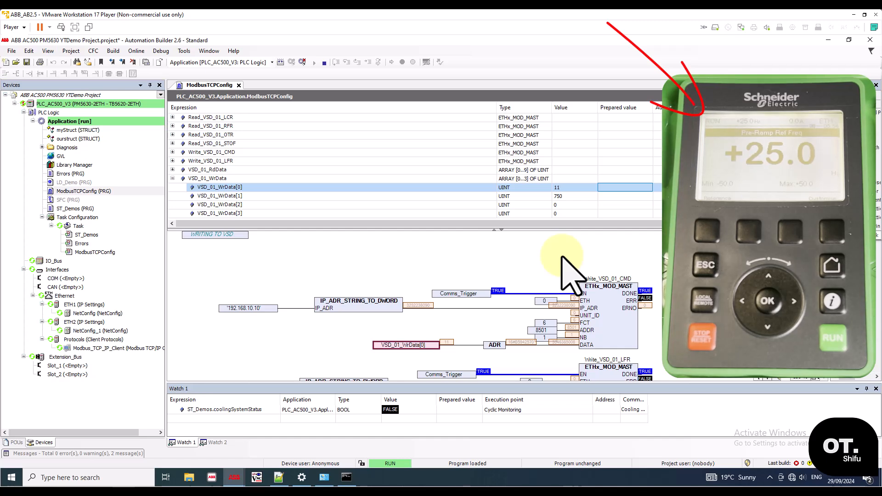
Step: Prepare the value 0 for VSD_01_WrData[0] to clear the drive's run command
click(615, 187)
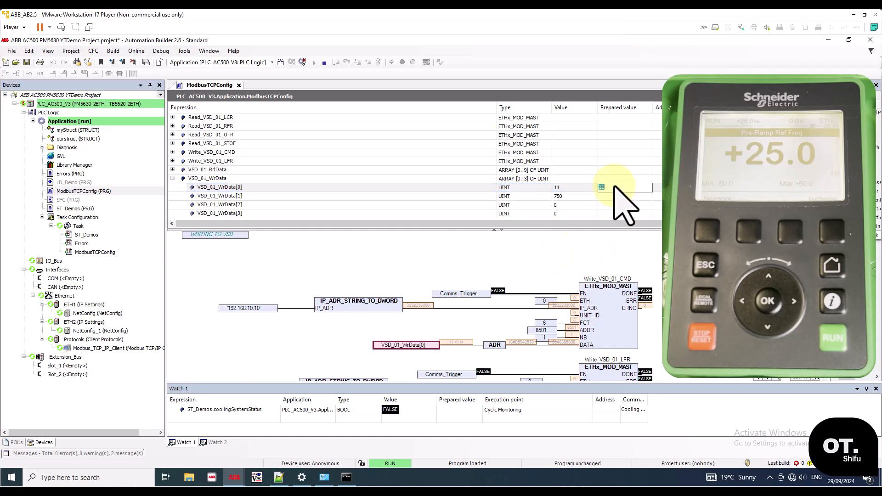
text(0)
key(Return)
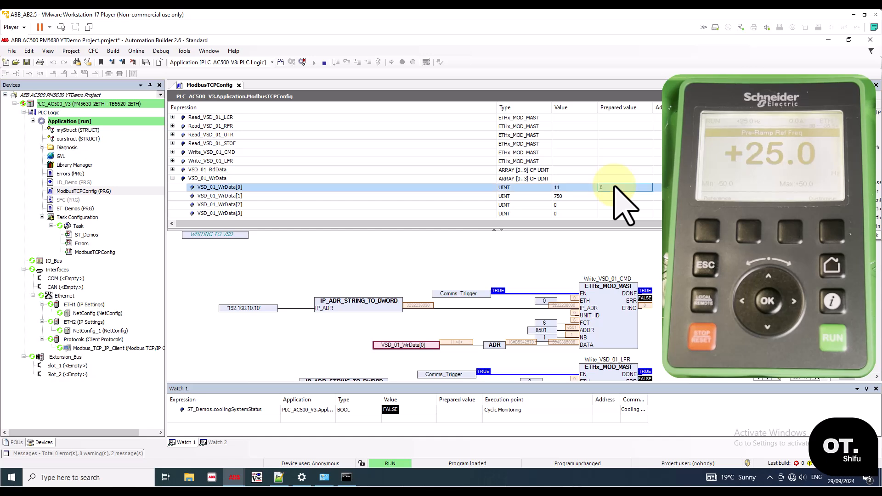